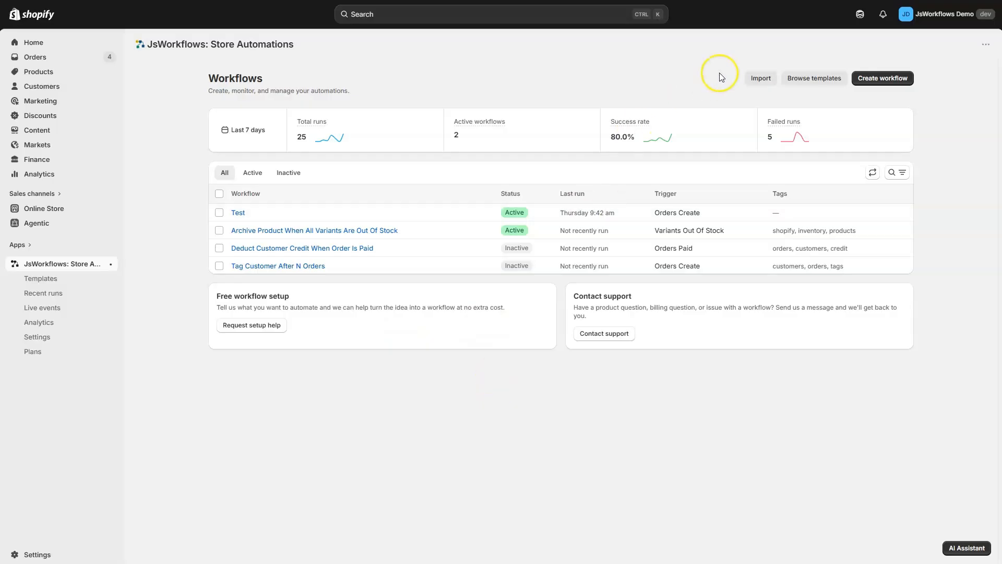
Switch to ChatGPT and enable developer mode in the advanced settings for apps
{"action": "mouse_move", "coordinate": [465, 123]}
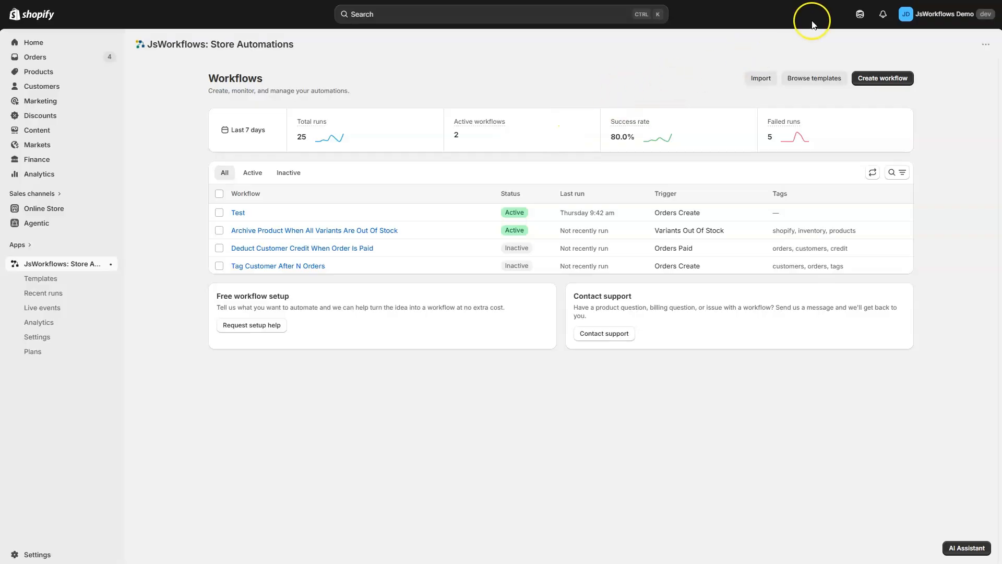
{"action": "key", "text": "ctrl+Tab"}
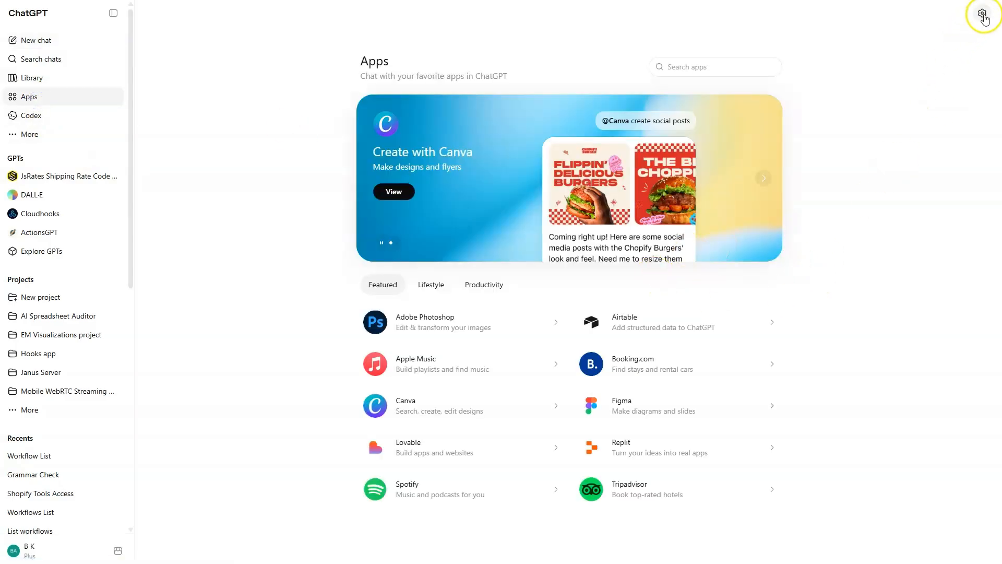
{"action": "left_click", "coordinate": [983, 13]}
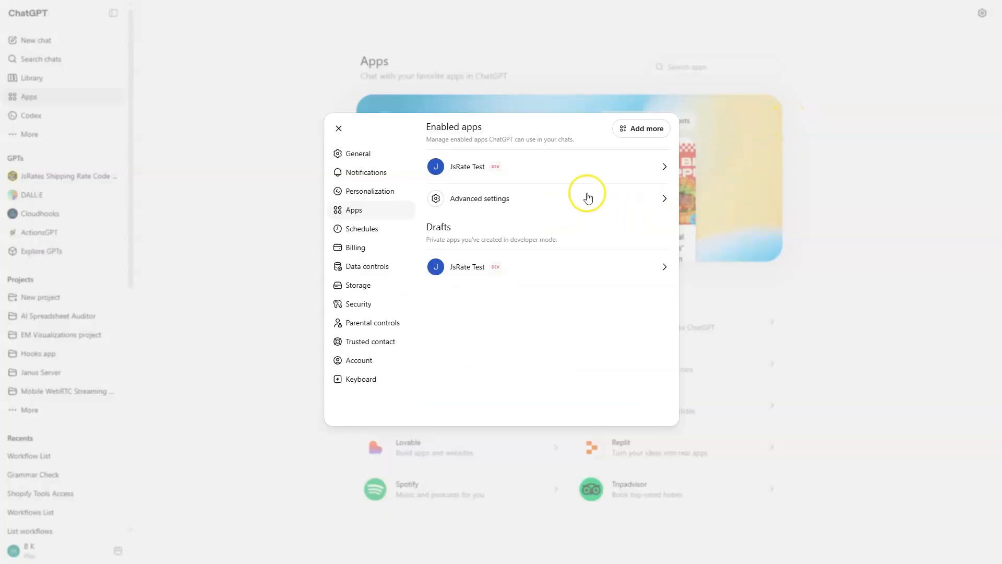
{"action": "left_click", "coordinate": [508, 203]}
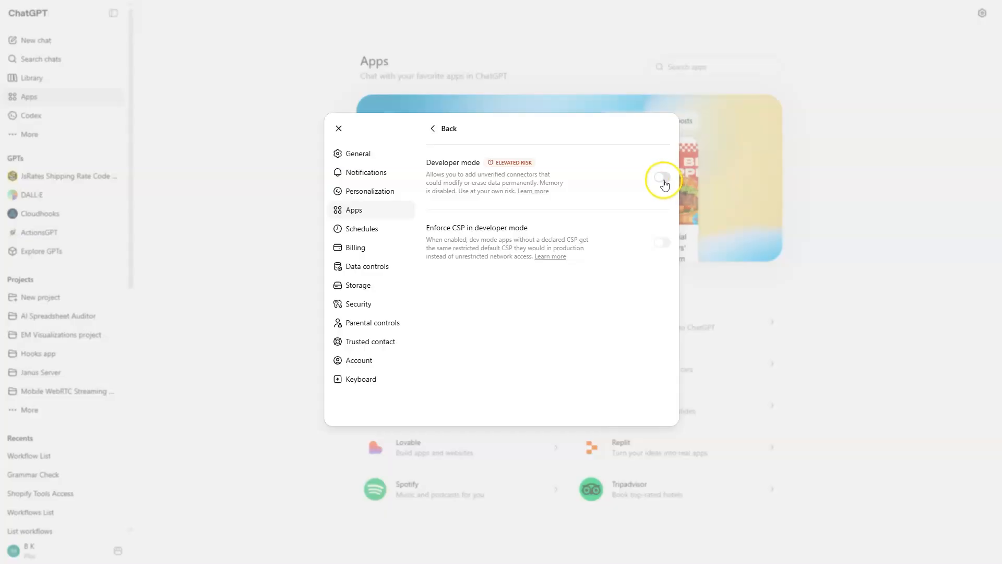
{"action": "left_click", "coordinate": [663, 178]}
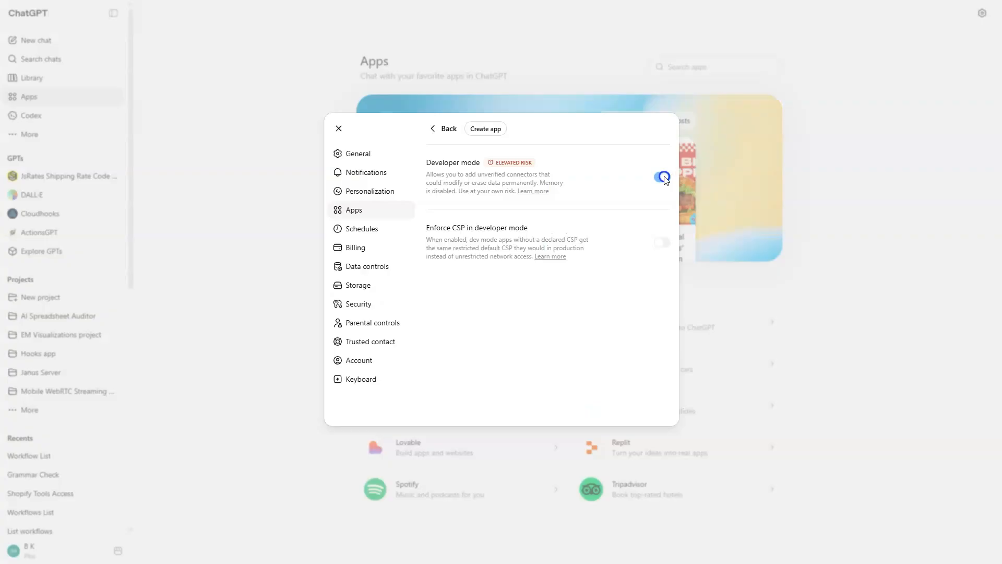
Start creating a custom app in ChatGPT and name it JsWorkflows
{"action": "left_click", "coordinate": [486, 135]}
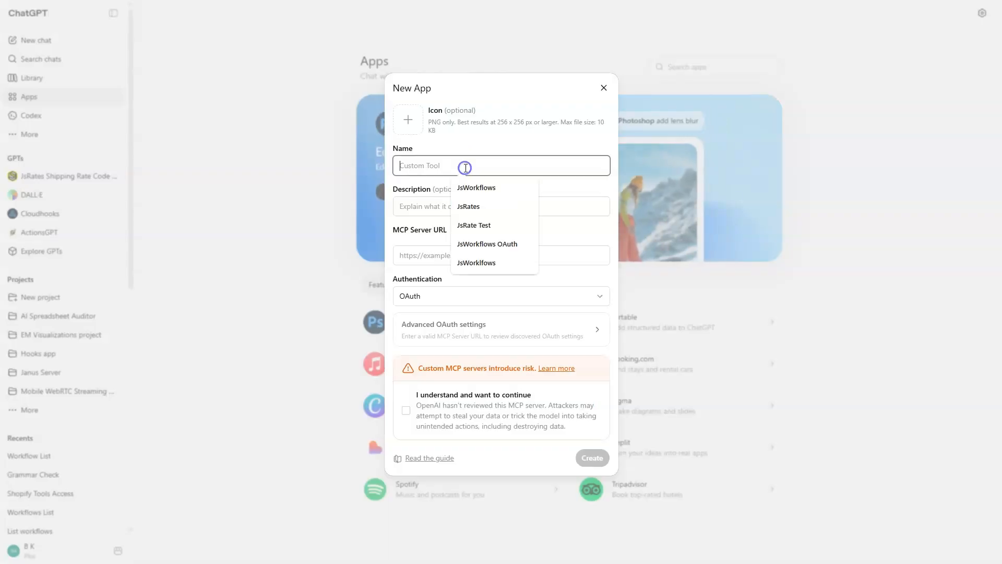
{"action": "left_click", "coordinate": [464, 167]}
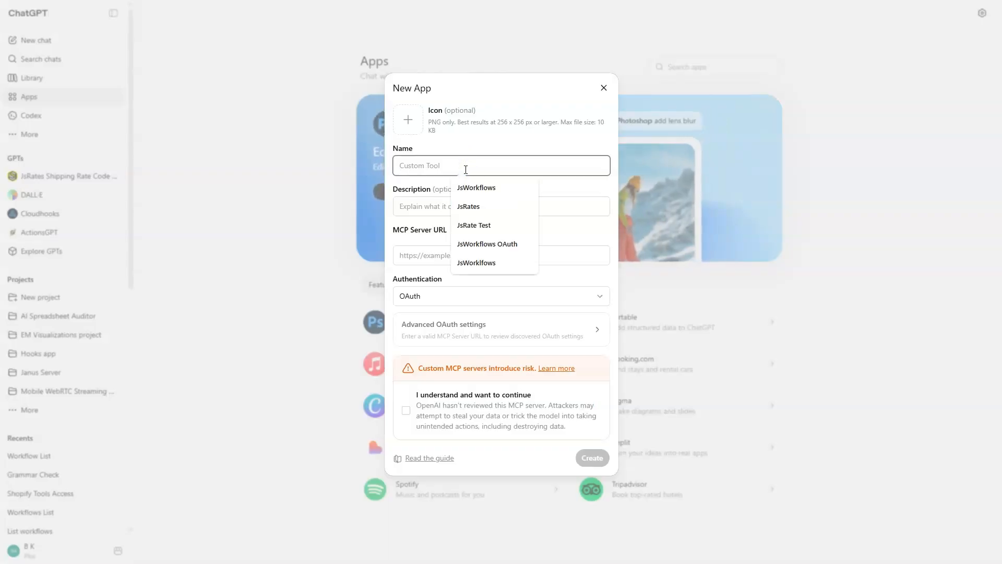
{"action": "type", "text": "JsWorkflows"}
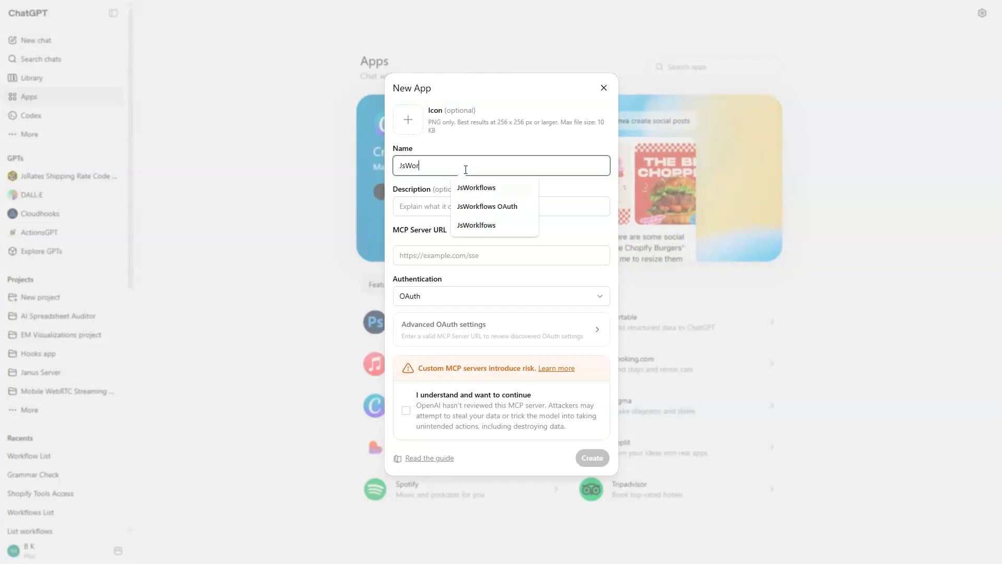
{"action": "left_click", "coordinate": [427, 255]}
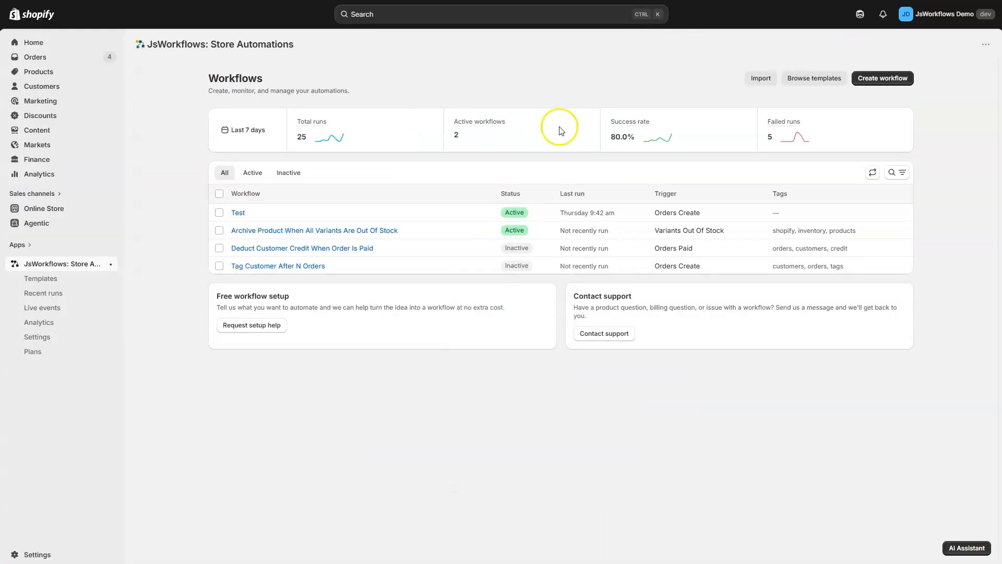
In the JsWorkflows app settings in Shopify, open the ChatGPT setup page and copy the OAuth MCP URL
{"action": "left_click", "coordinate": [57, 341]}
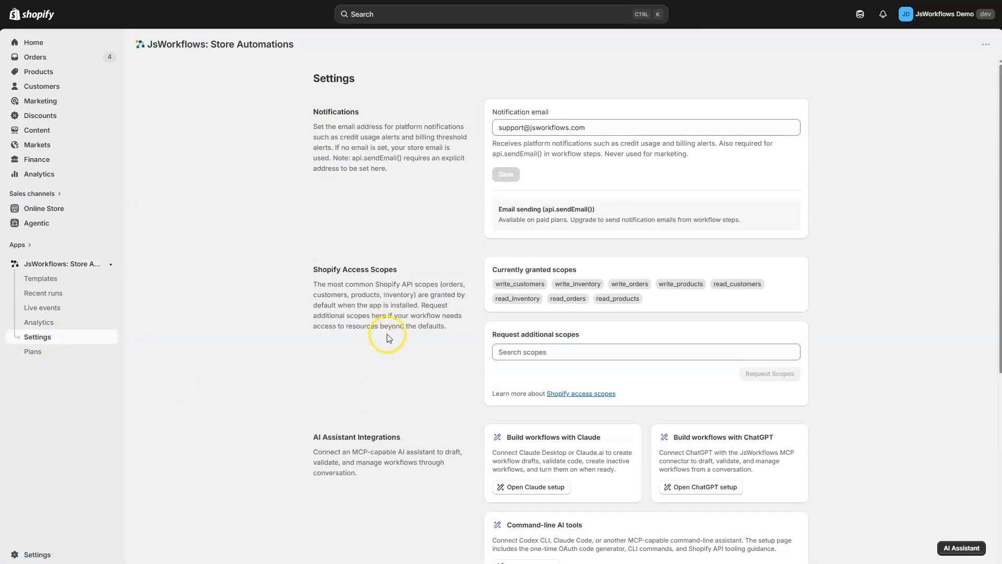
{"action": "scroll", "coordinate": [387, 337], "scroll_direction": "down", "scroll_amount": 4}
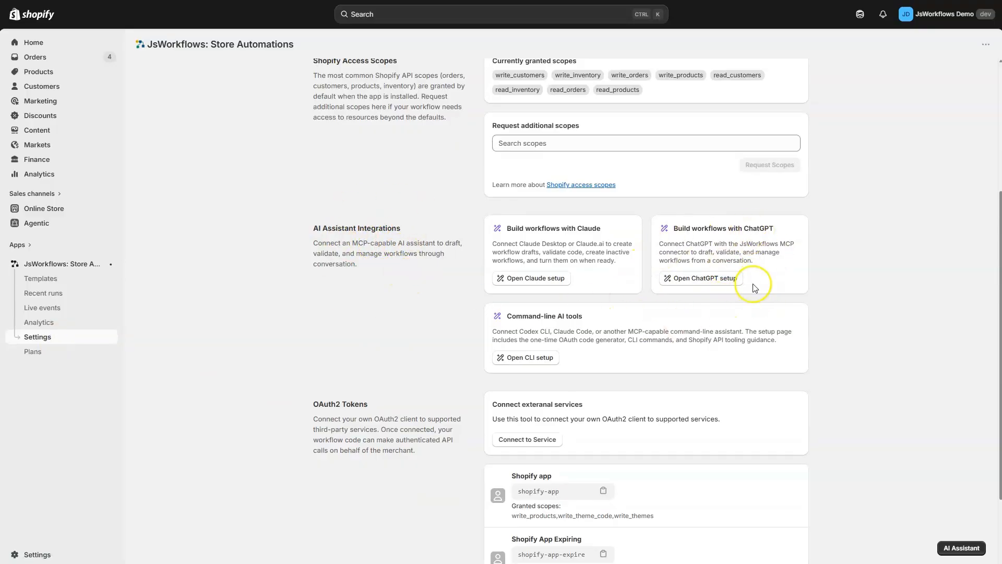
{"action": "left_click", "coordinate": [718, 280]}
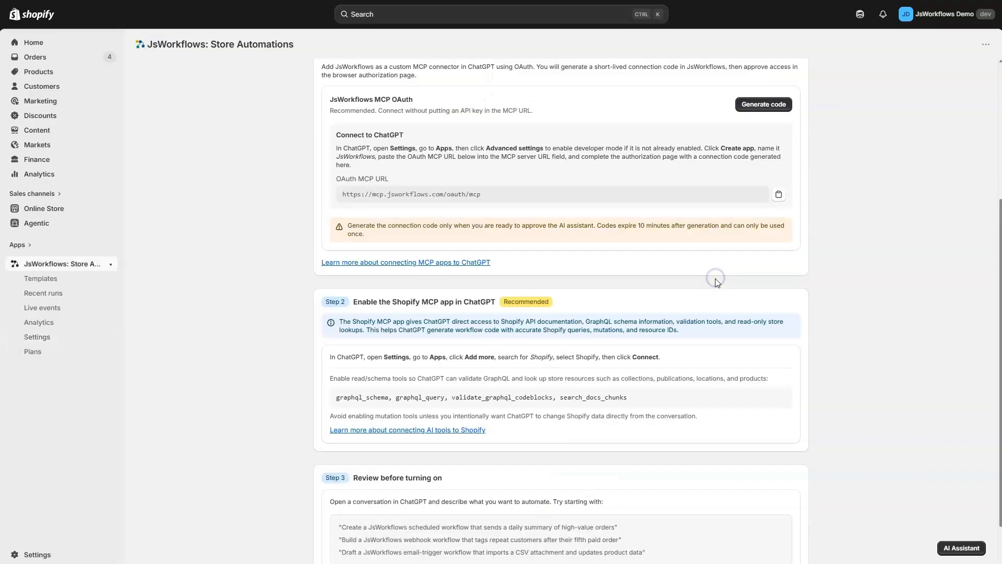
{"action": "scroll", "coordinate": [718, 283], "scroll_direction": "up", "scroll_amount": 2}
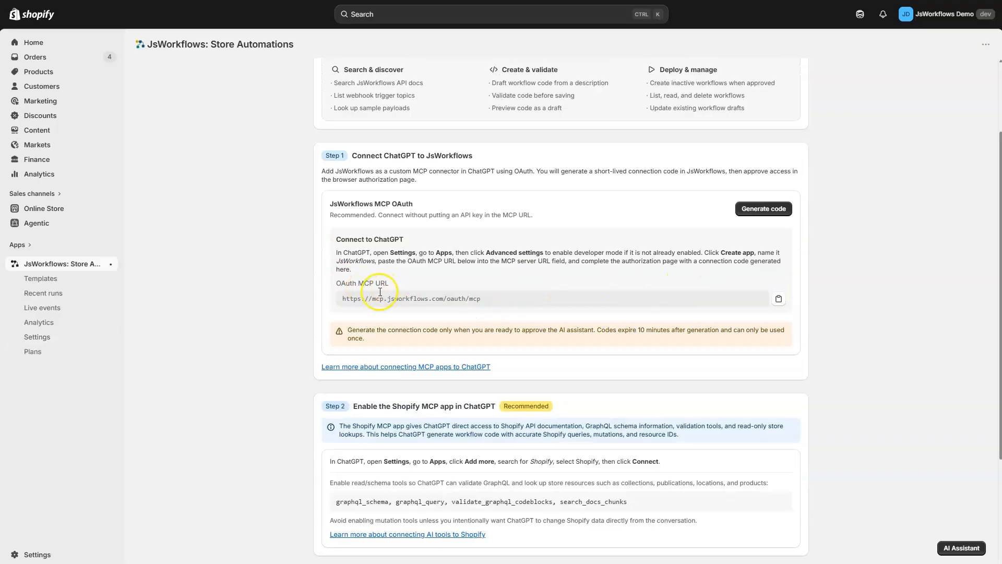
{"action": "left_click", "coordinate": [778, 298]}
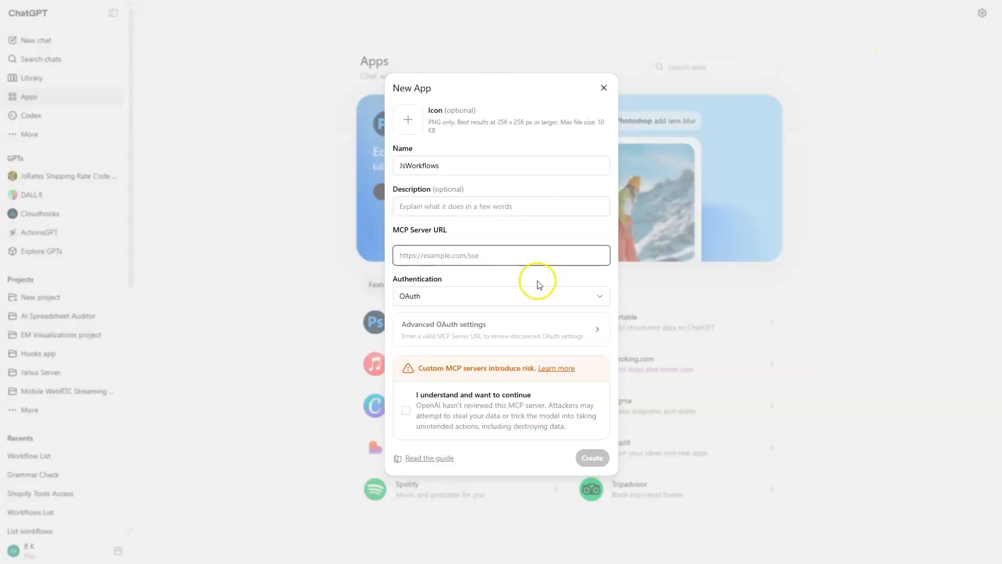
{"action": "left_click", "coordinate": [450, 256]}
{"action": "type", "text": "https://mcp.jsworkflows.com/oauth/mcp"}
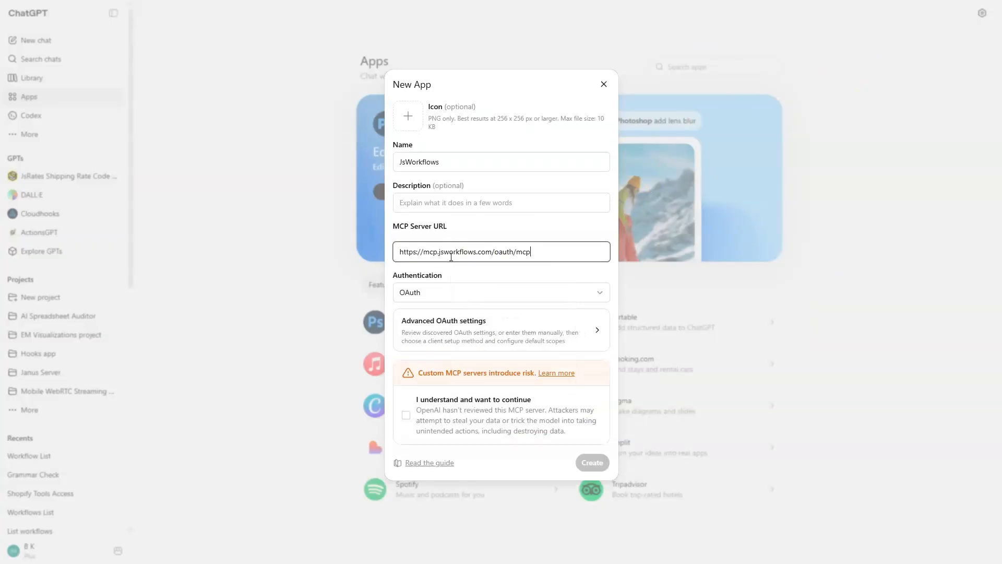
{"action": "left_click", "coordinate": [406, 415]}
{"action": "left_click", "coordinate": [593, 462]}
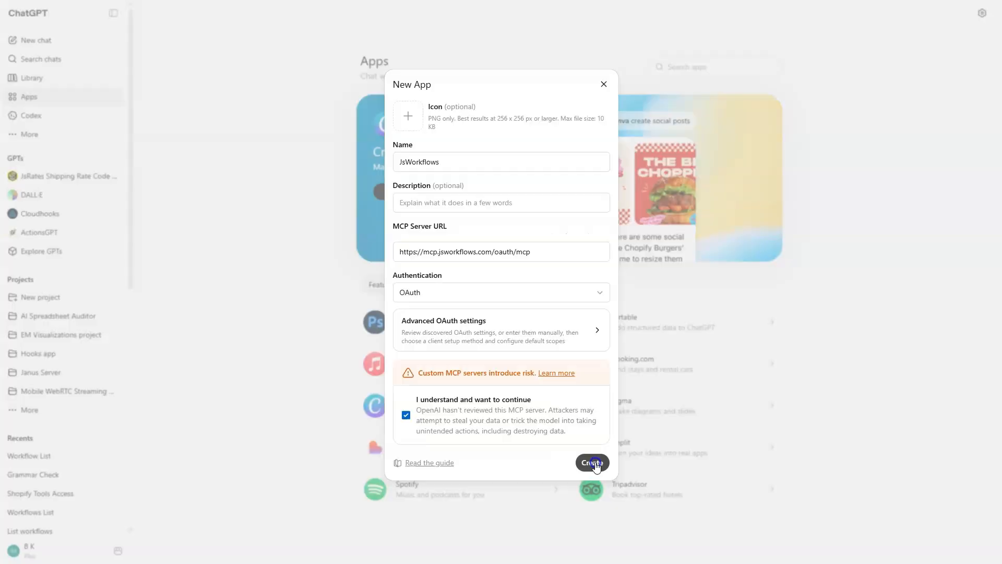
{"action": "left_click", "coordinate": [592, 463]}
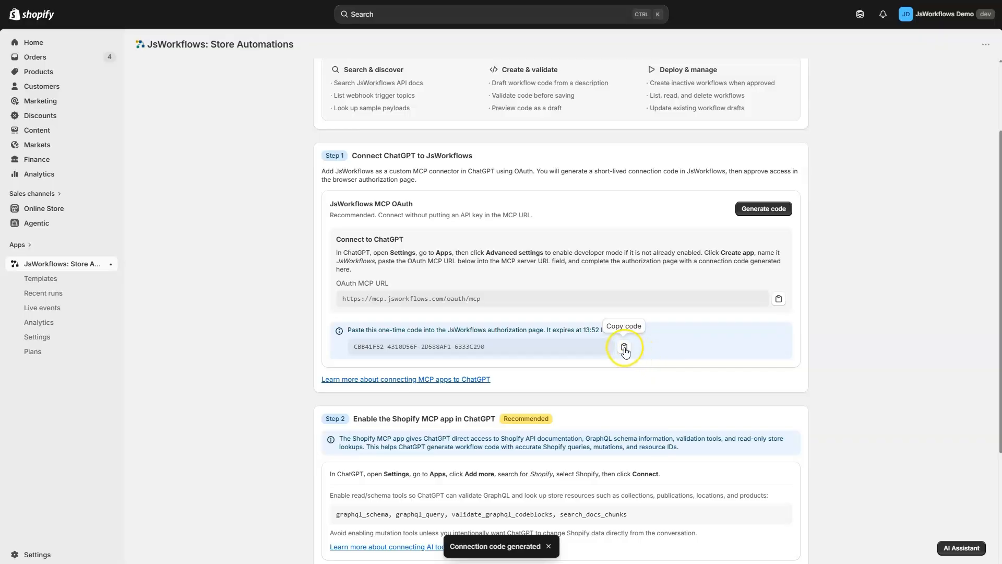
Copy the one-time connection code from JsWorkflows, paste it into the authorization page's connection code field and grant ChatGPT access
{"action": "left_click", "coordinate": [625, 348]}
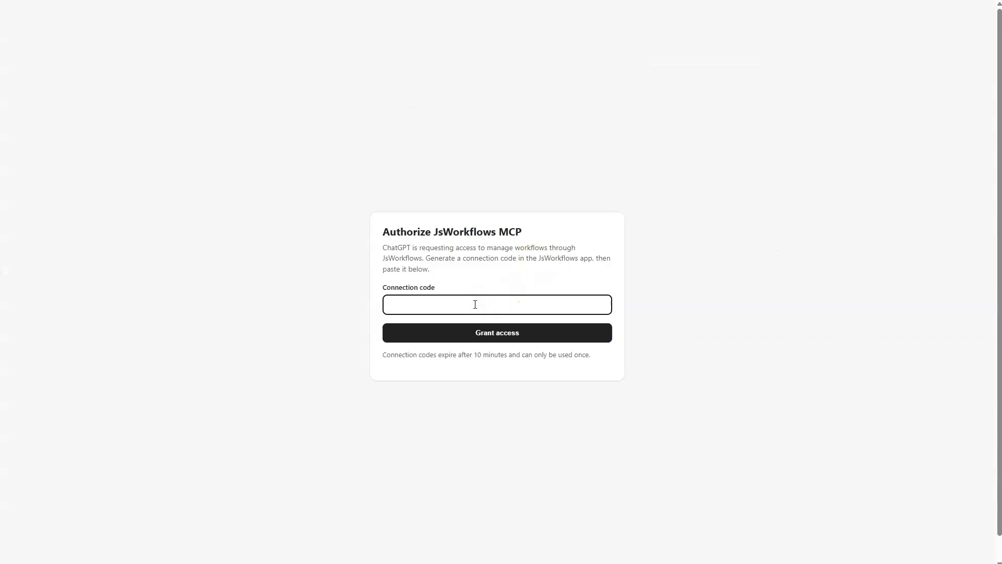
{"action": "key", "text": "ctrl+v"}
{"action": "left_click", "coordinate": [525, 335]}
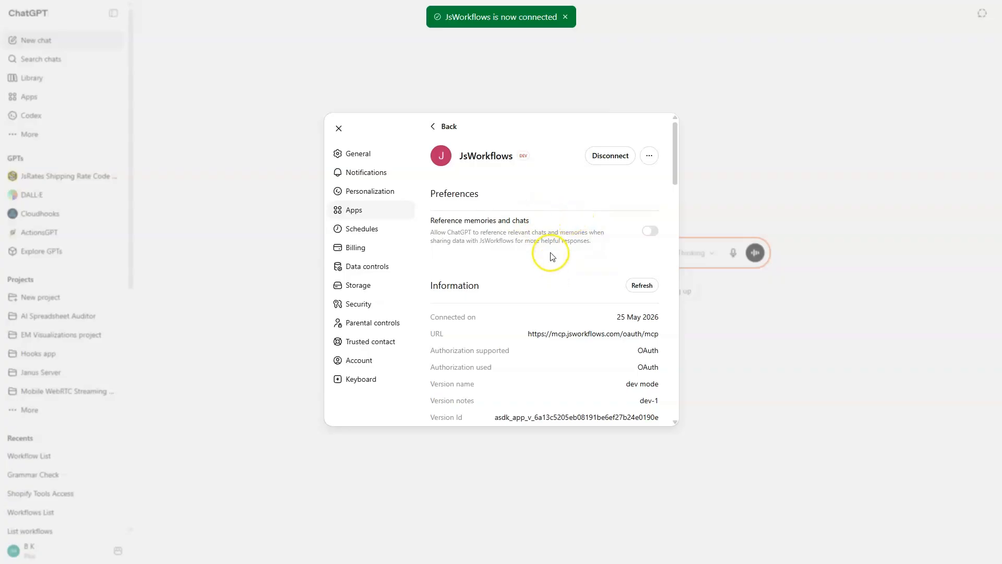
Examine the actions offered by the connected JsWorkflows app, including delete_workflow and deploy_workflow, and close the settings
{"action": "scroll", "coordinate": [575, 225], "scroll_direction": "down", "scroll_amount": 1}
{"action": "scroll", "coordinate": [574, 227], "scroll_direction": "down", "scroll_amount": 5}
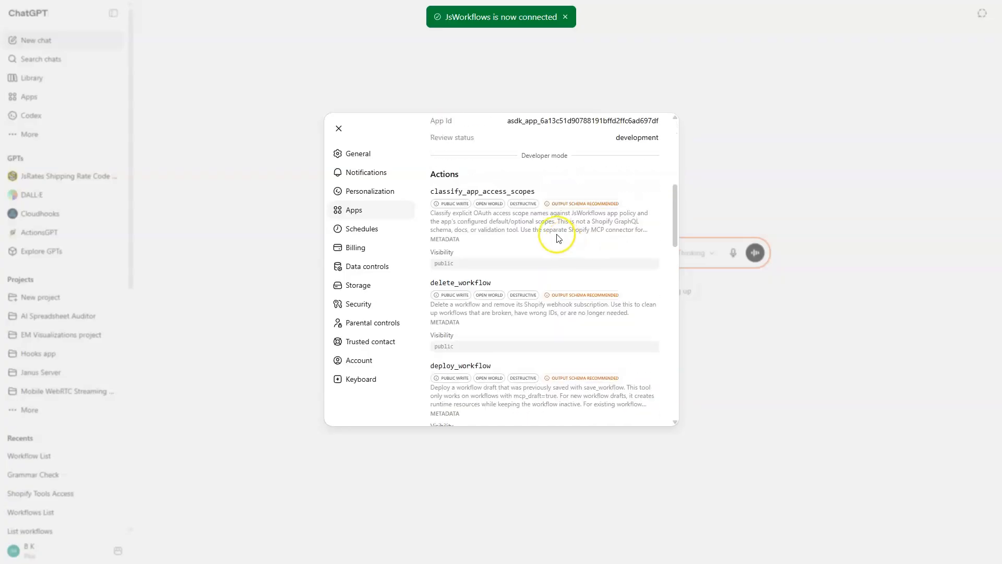
{"action": "scroll", "coordinate": [674, 225], "scroll_direction": "down", "scroll_amount": 2}
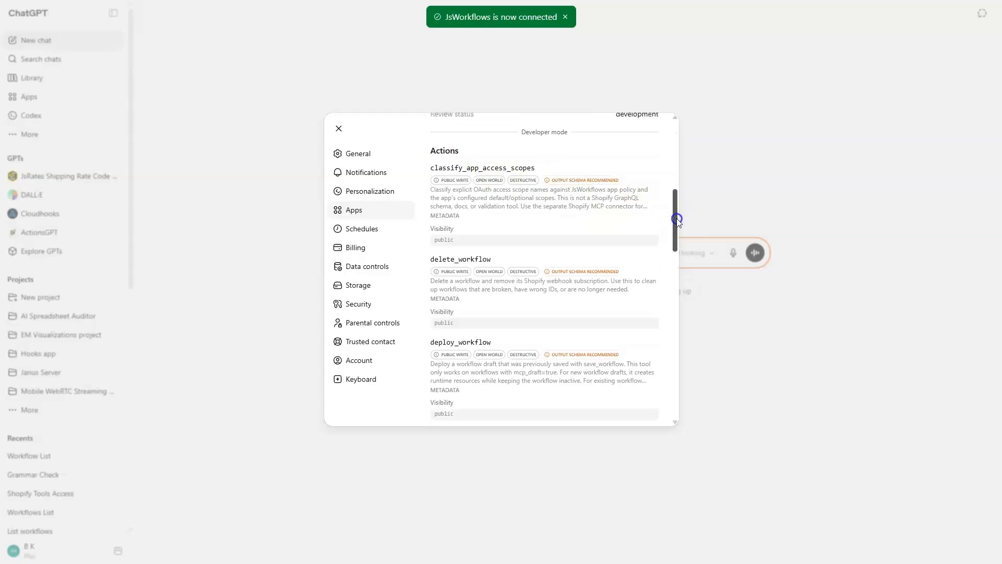
{"action": "left_click_drag", "start_coordinate": [430, 204], "coordinate": [497, 203]}
{"action": "scroll", "coordinate": [454, 274], "scroll_direction": "down", "scroll_amount": 1}
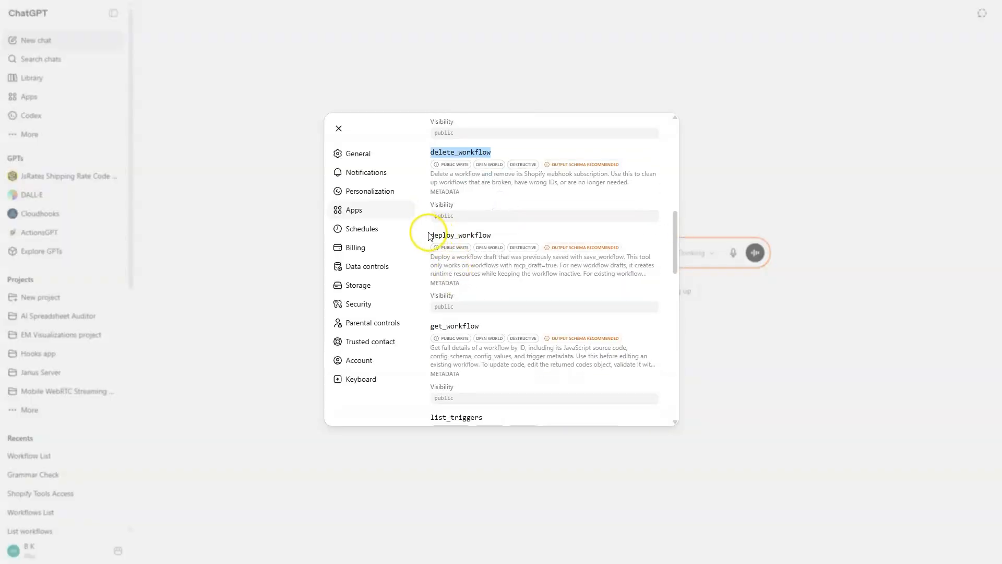
{"action": "left_click_drag", "start_coordinate": [431, 235], "coordinate": [491, 236]}
{"action": "scroll", "coordinate": [574, 285], "scroll_direction": "down", "scroll_amount": 4}
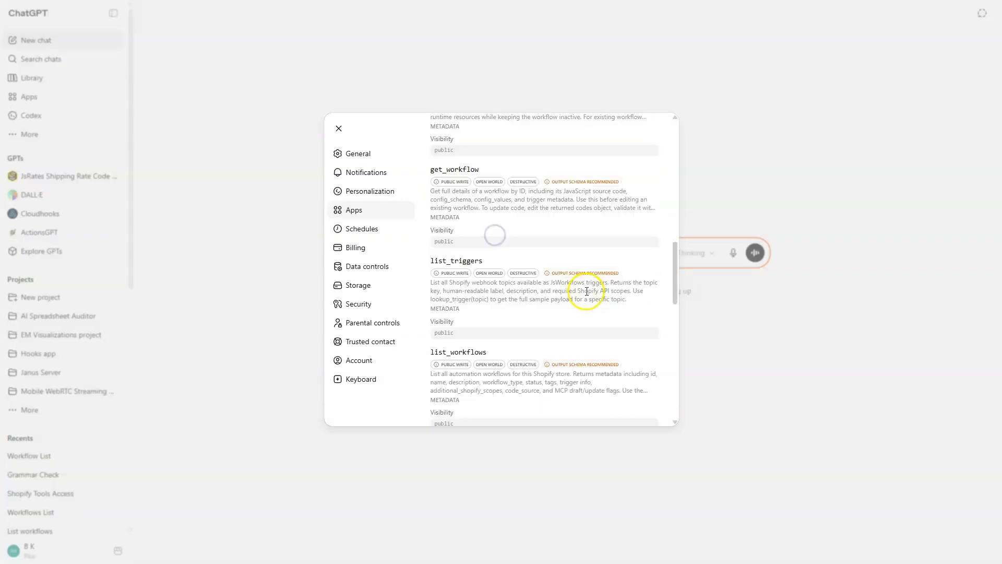
{"action": "scroll", "coordinate": [603, 299], "scroll_direction": "up", "scroll_amount": 10}
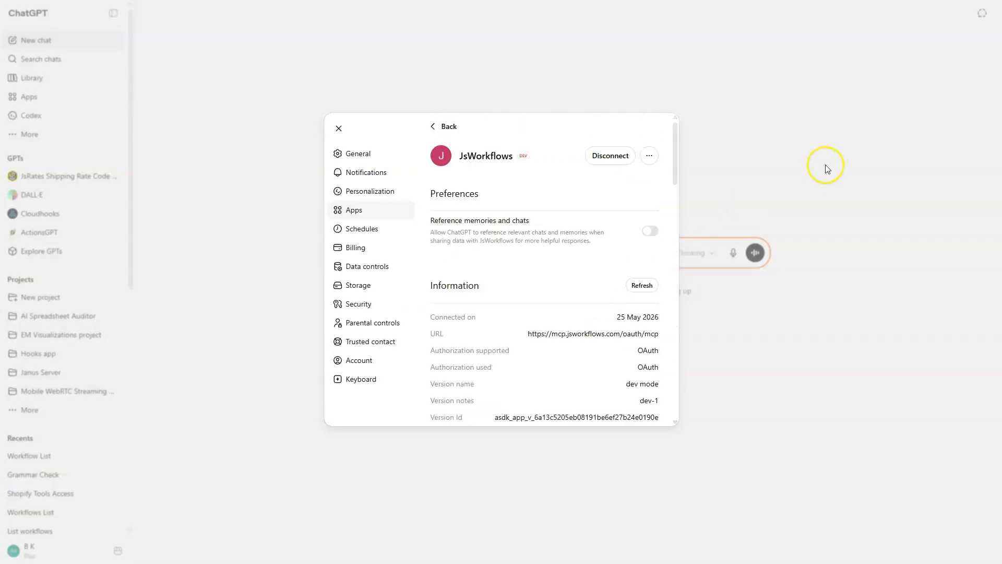
{"action": "left_click", "coordinate": [337, 128]}
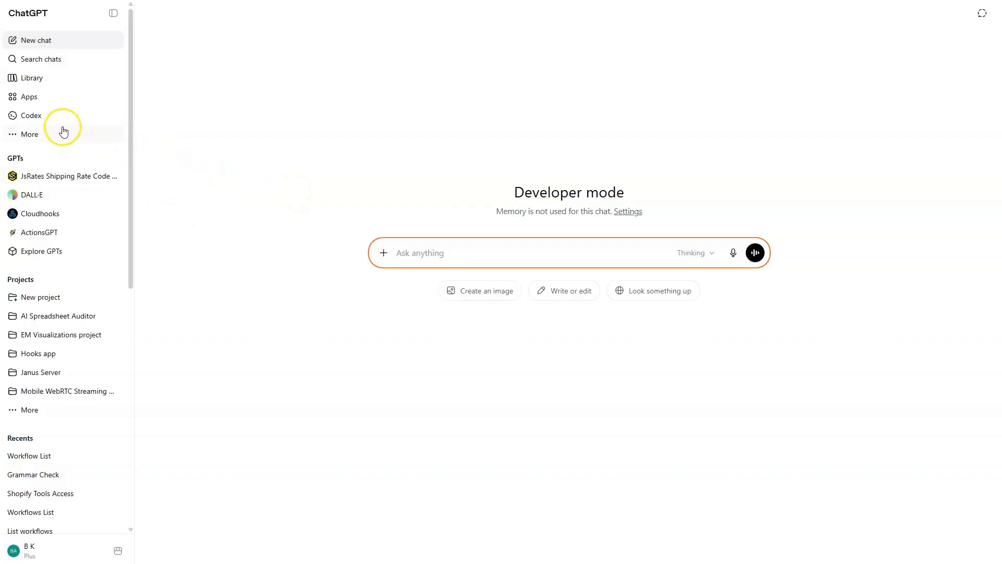
Search ChatGPT's app directory for "shopify" and open the Shopify app's page
{"action": "left_click", "coordinate": [32, 100]}
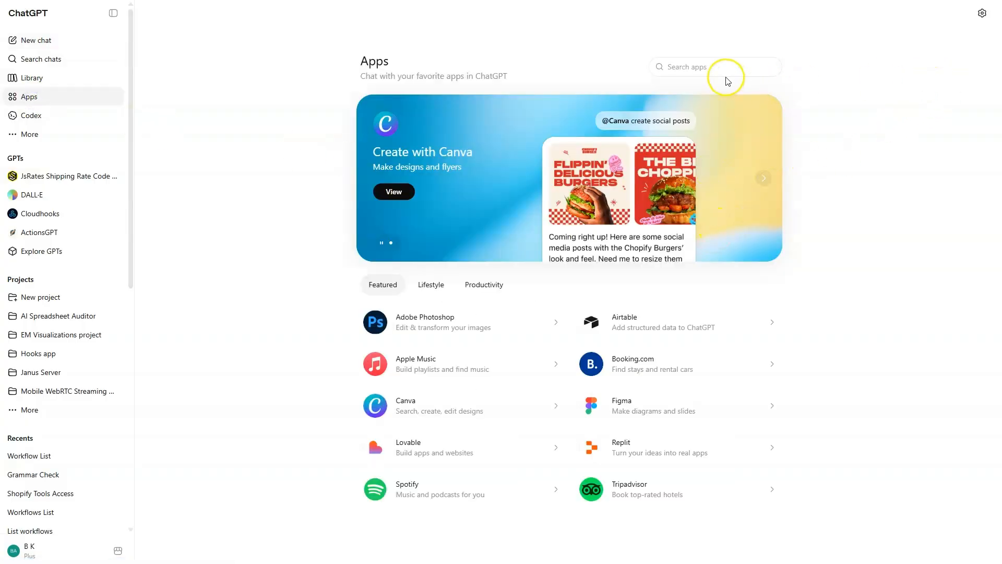
{"action": "left_click", "coordinate": [724, 77]}
{"action": "type", "text": "shopify"}
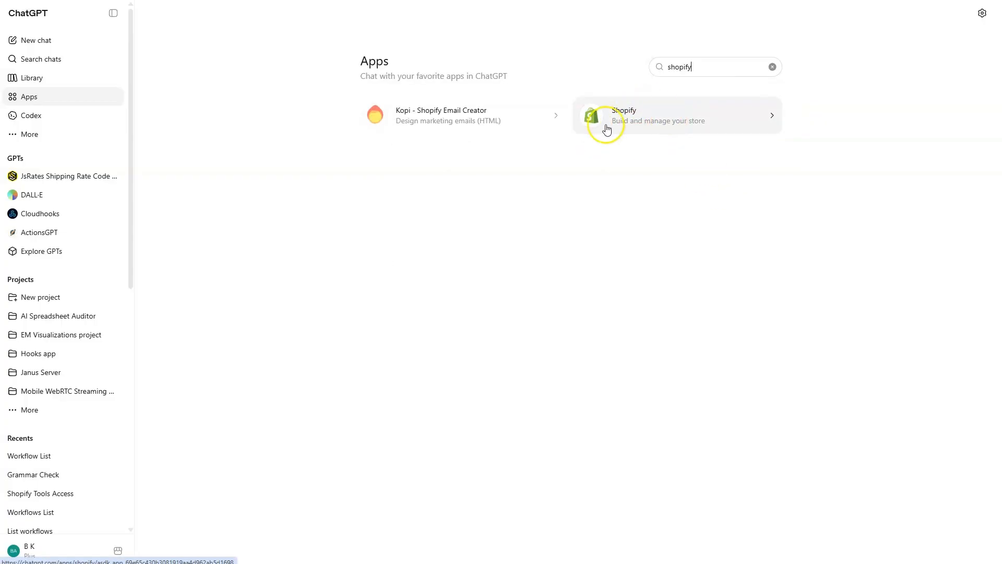
{"action": "left_click", "coordinate": [648, 121]}
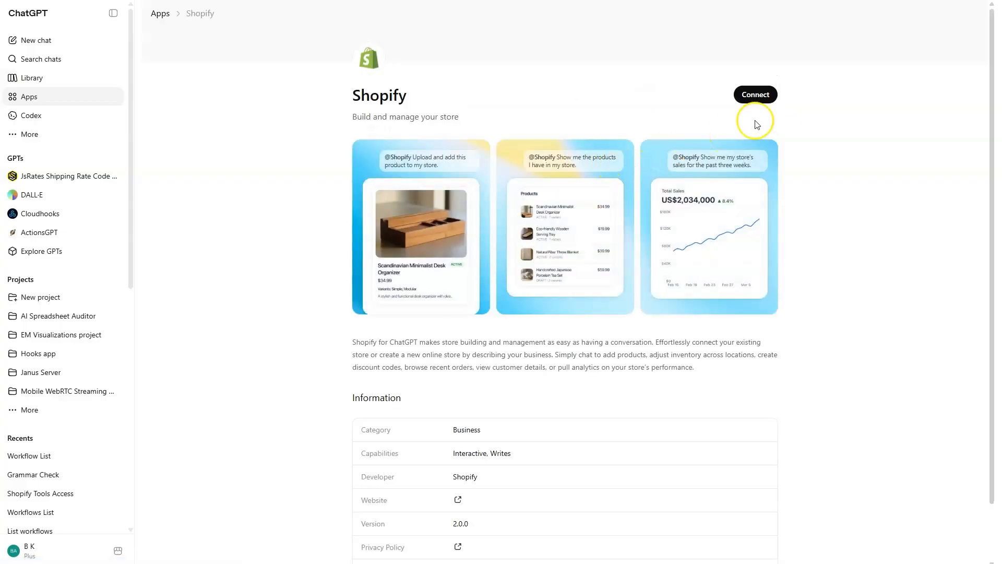
Connect the Shopify app to ChatGPT and authorize it for the JsWorkflows Demo store
{"action": "left_click", "coordinate": [762, 97]}
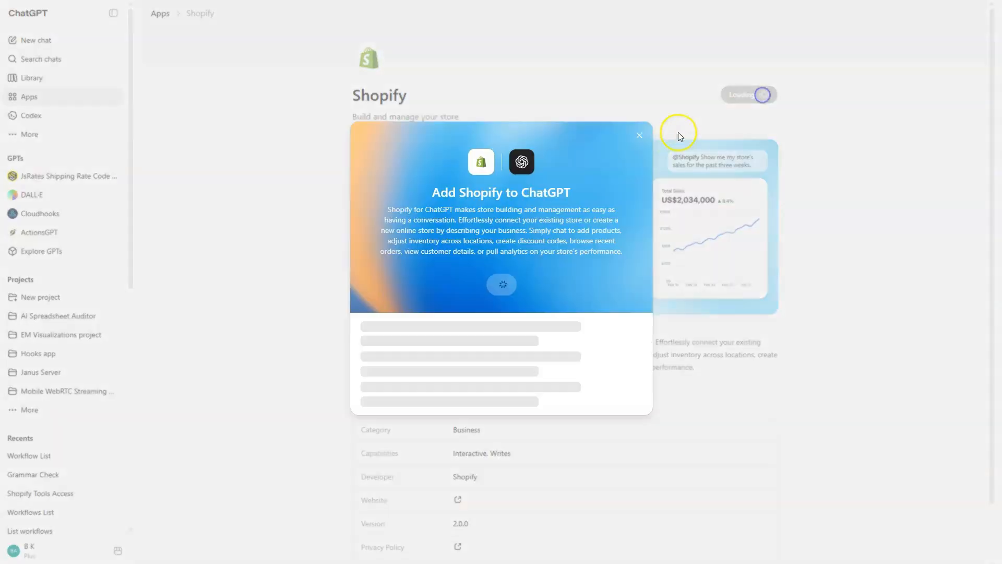
{"action": "left_click", "coordinate": [459, 269]}
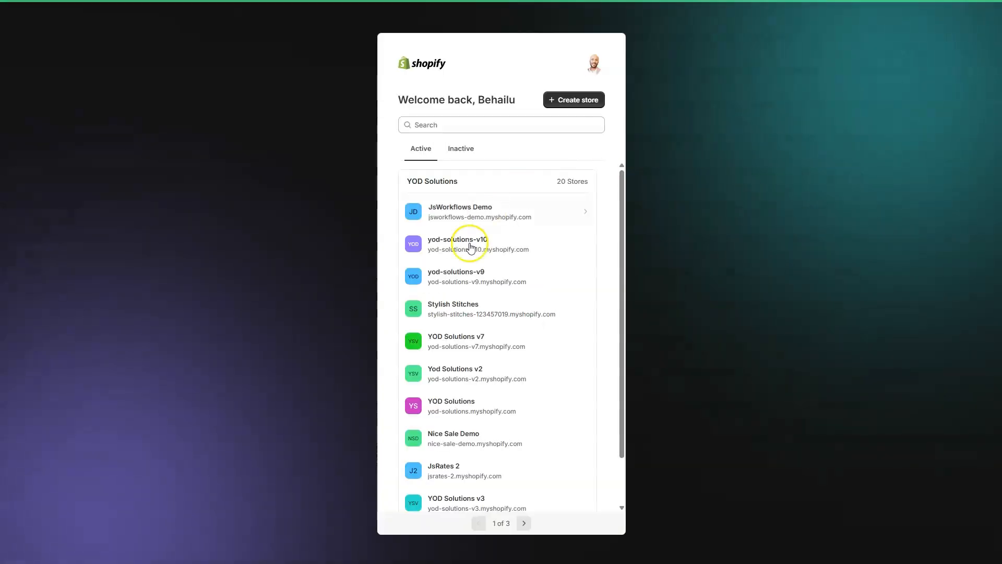
{"action": "left_click", "coordinate": [529, 221]}
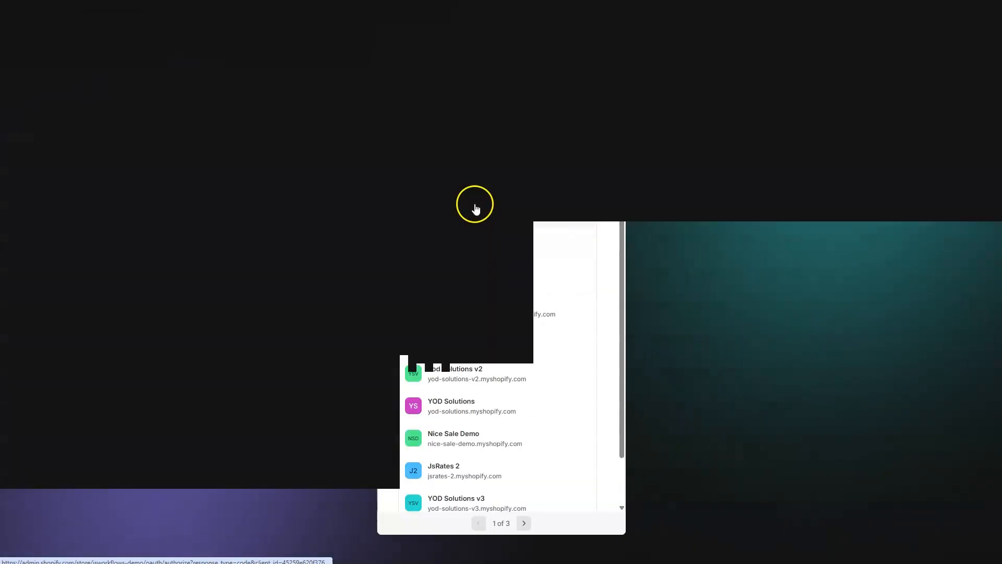
{"action": "left_click", "coordinate": [549, 214]}
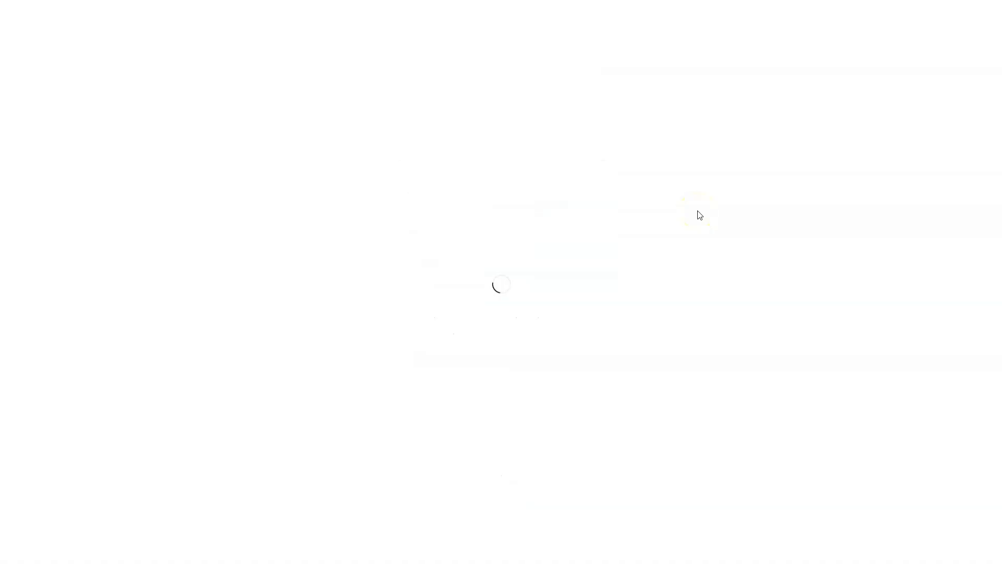
{"action": "left_click", "coordinate": [699, 215]}
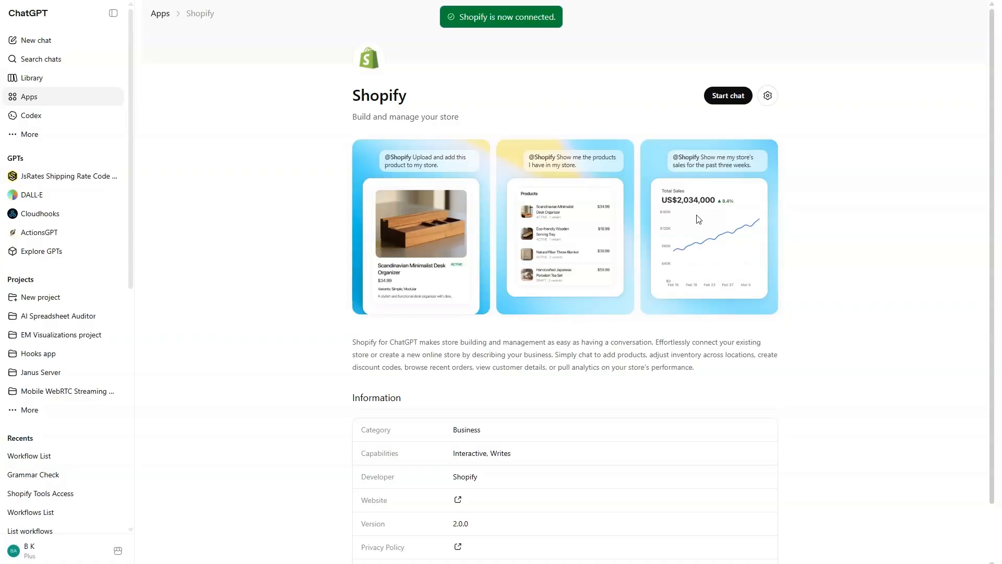
Open the Shopify app's settings and examine its available actions, including add-to-collection and bulk-update-product-status
{"action": "left_click", "coordinate": [768, 96]}
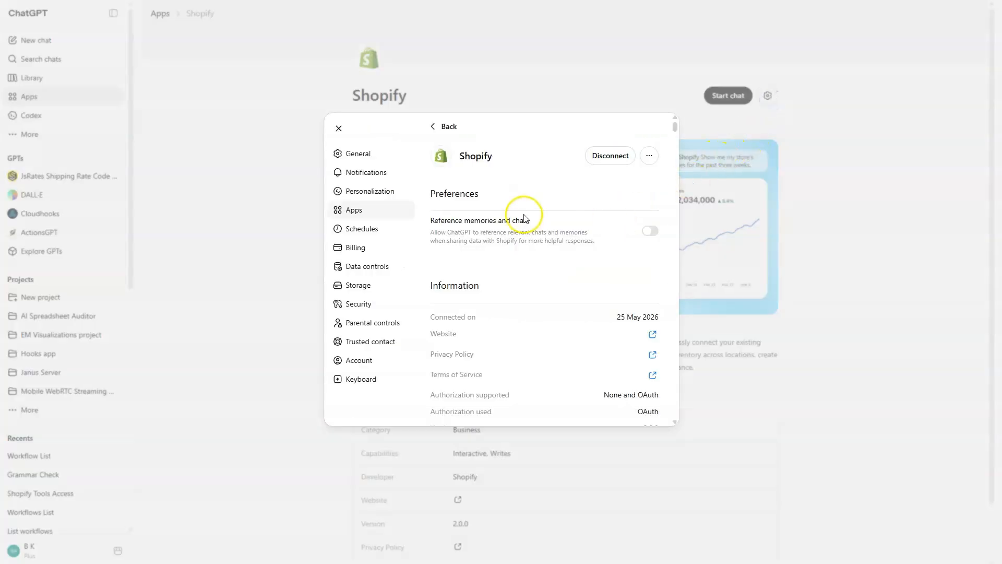
{"action": "scroll", "coordinate": [620, 261], "scroll_direction": "down", "scroll_amount": 1}
{"action": "scroll", "coordinate": [620, 263], "scroll_direction": "down", "scroll_amount": 6}
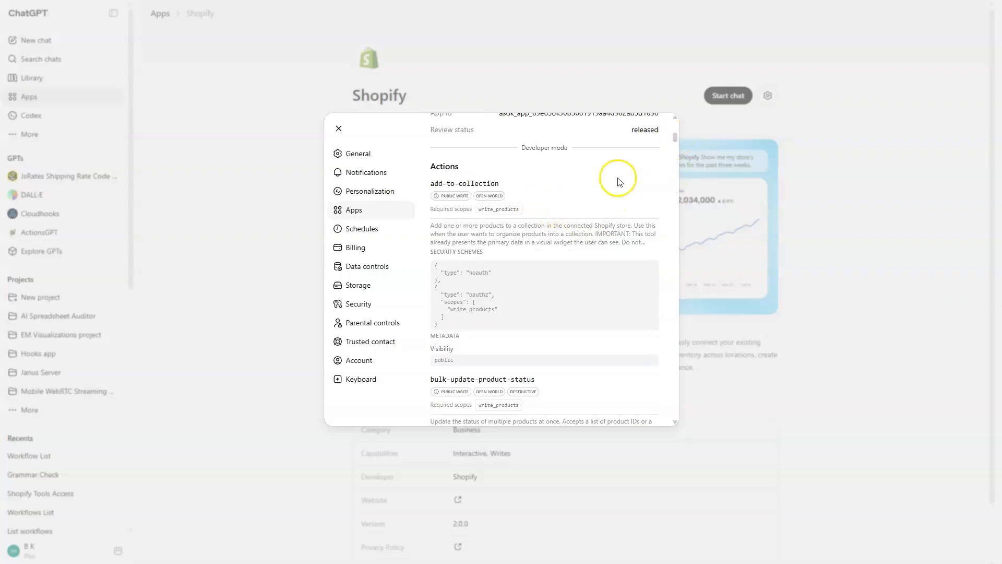
{"action": "scroll", "coordinate": [604, 181], "scroll_direction": "up", "scroll_amount": 7}
{"action": "scroll", "coordinate": [596, 209], "scroll_direction": "down", "scroll_amount": 4}
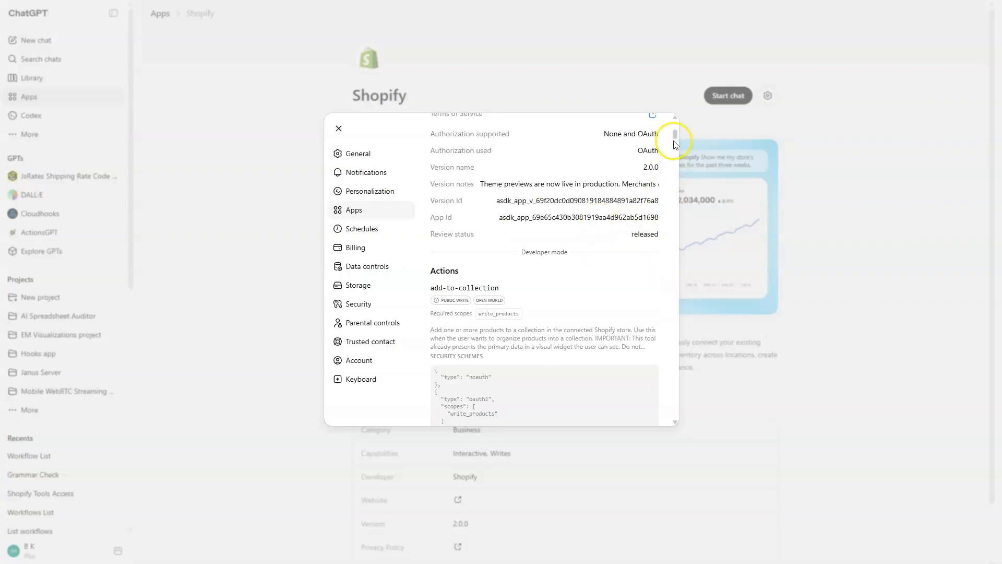
{"action": "left_click_drag", "start_coordinate": [674, 137], "coordinate": [673, 209]}
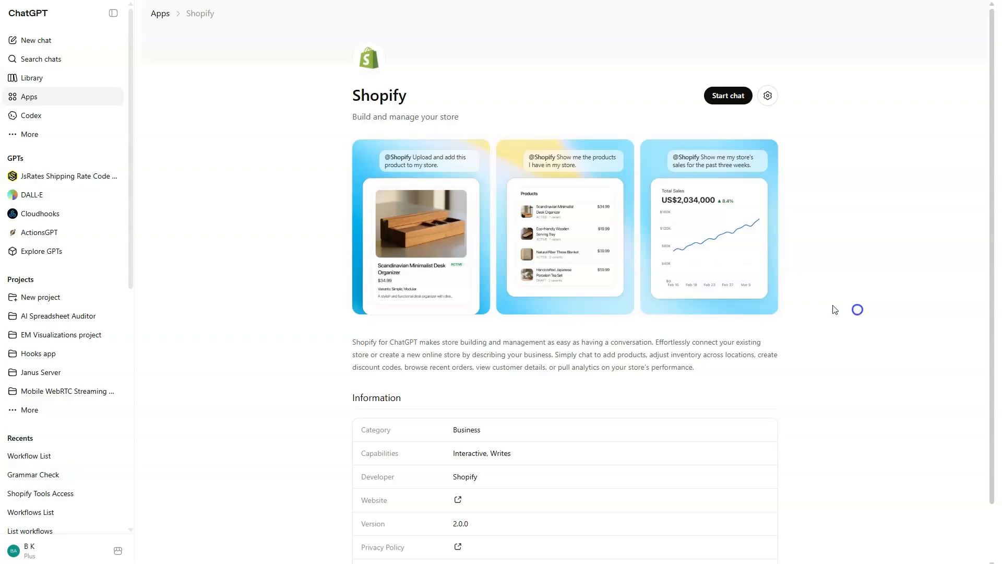
Start a fresh chat and check that JsWorkflows and Shopify are among the tools it can use
{"action": "left_click", "coordinate": [727, 104]}
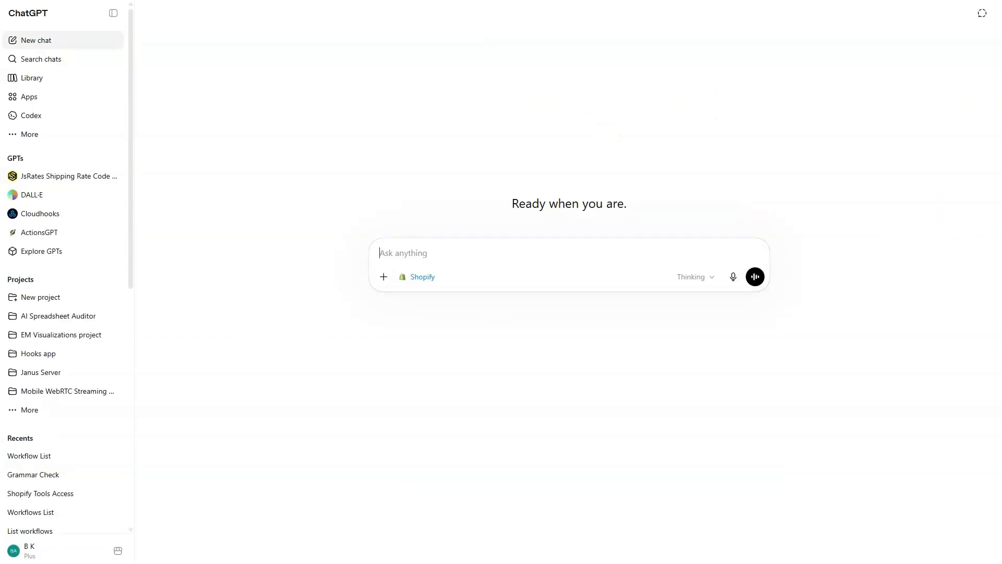
{"action": "left_click", "coordinate": [548, 0]}
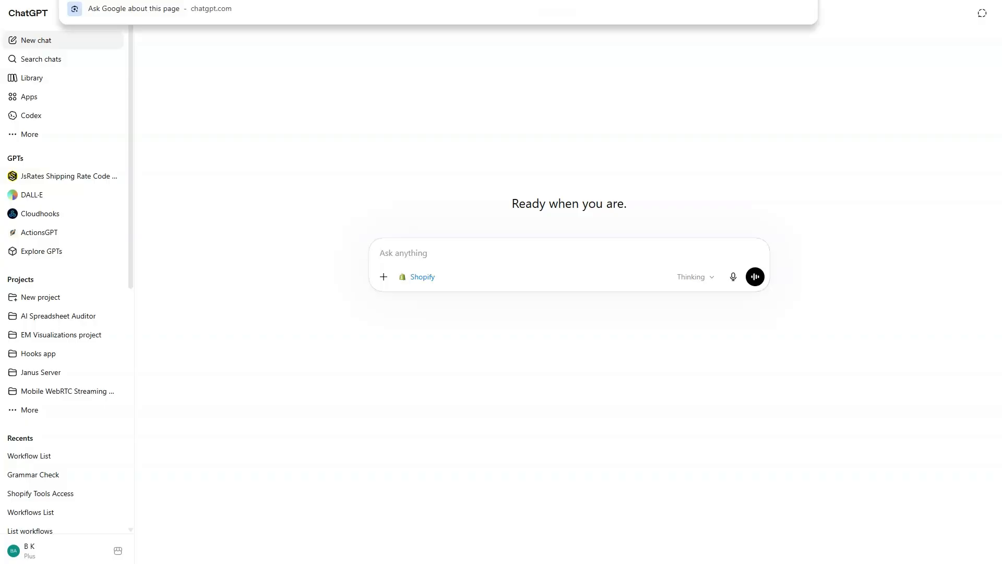
{"action": "key", "text": "Return"}
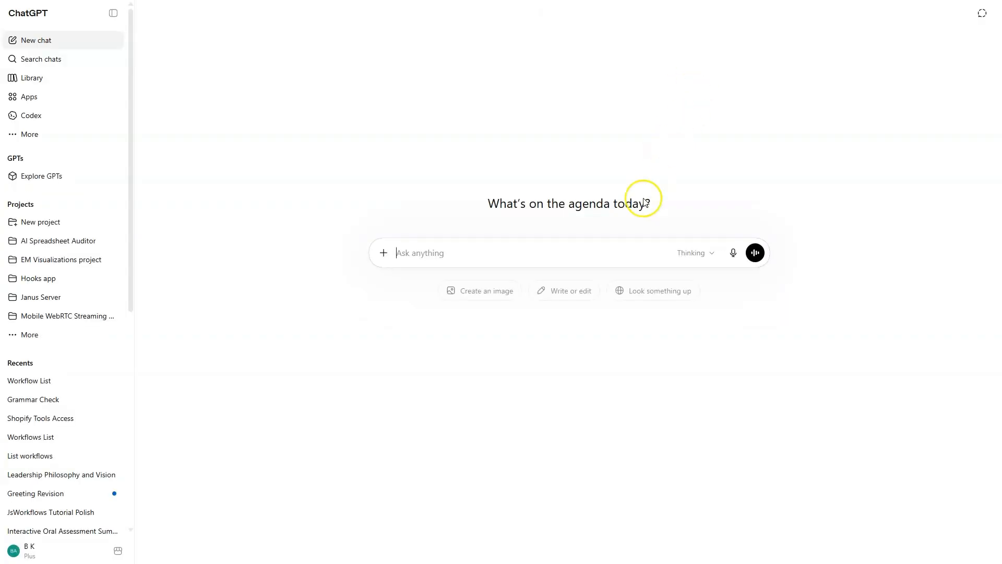
{"action": "left_click", "coordinate": [384, 253]}
{"action": "mouse_move", "coordinate": [424, 381]}
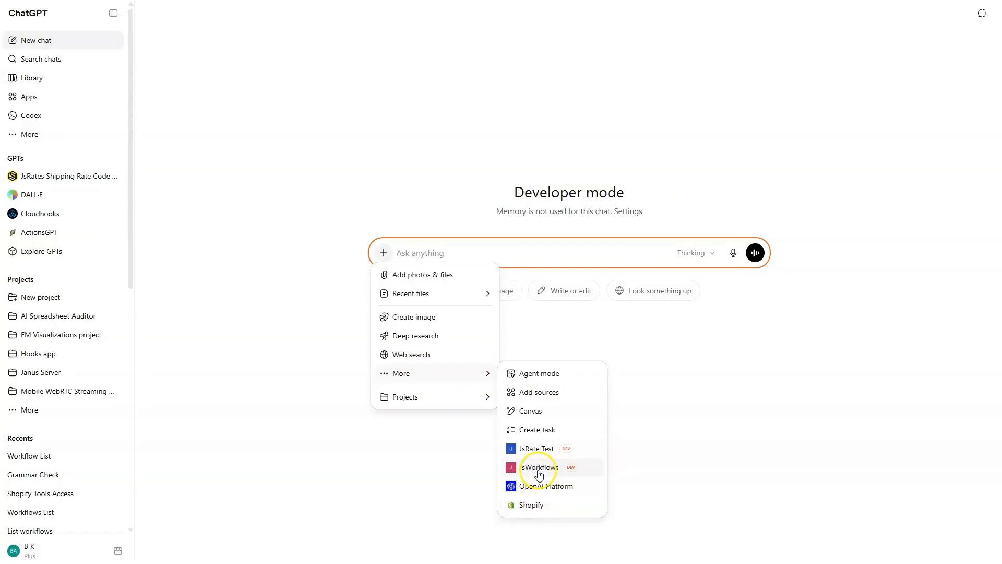
{"action": "left_click", "coordinate": [420, 471]}
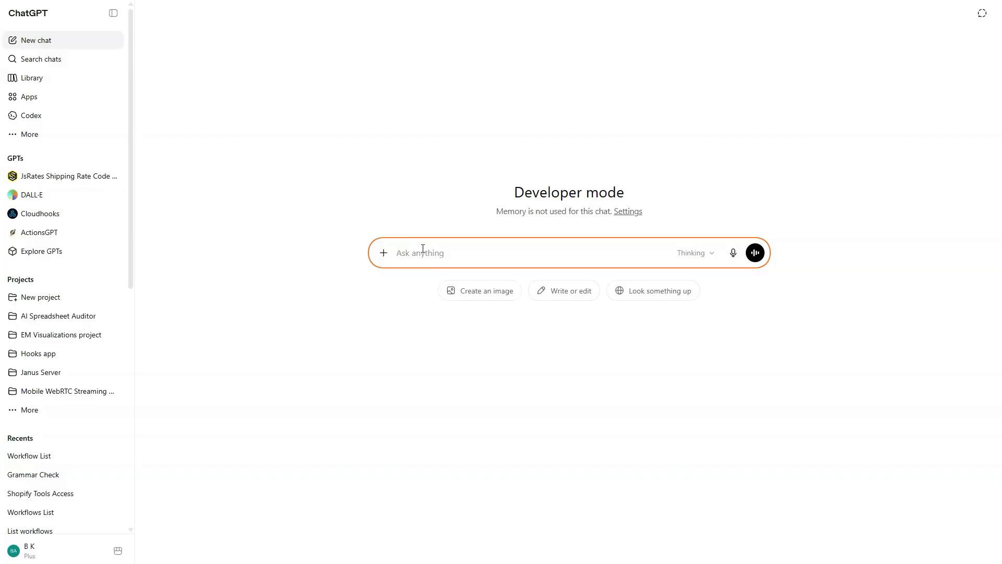
Send the prompt "list our worklfows" in ChatGPT, and open the JsWorkflows app's main page in the Shopify admin
{"action": "type", "text": "list our worklfows"}
{"action": "key", "text": "Return"}
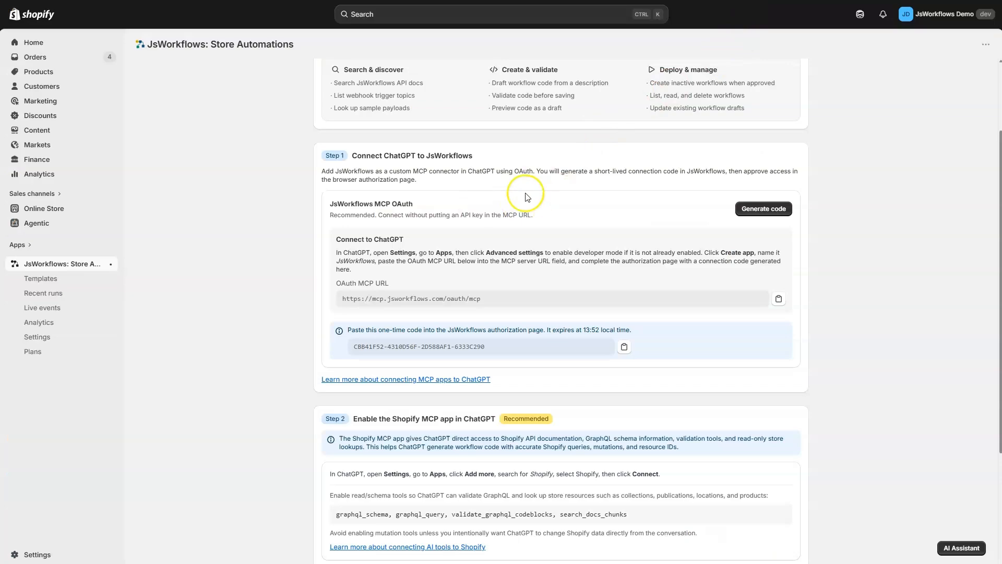
{"action": "scroll", "coordinate": [526, 195], "scroll_direction": "up", "scroll_amount": 2}
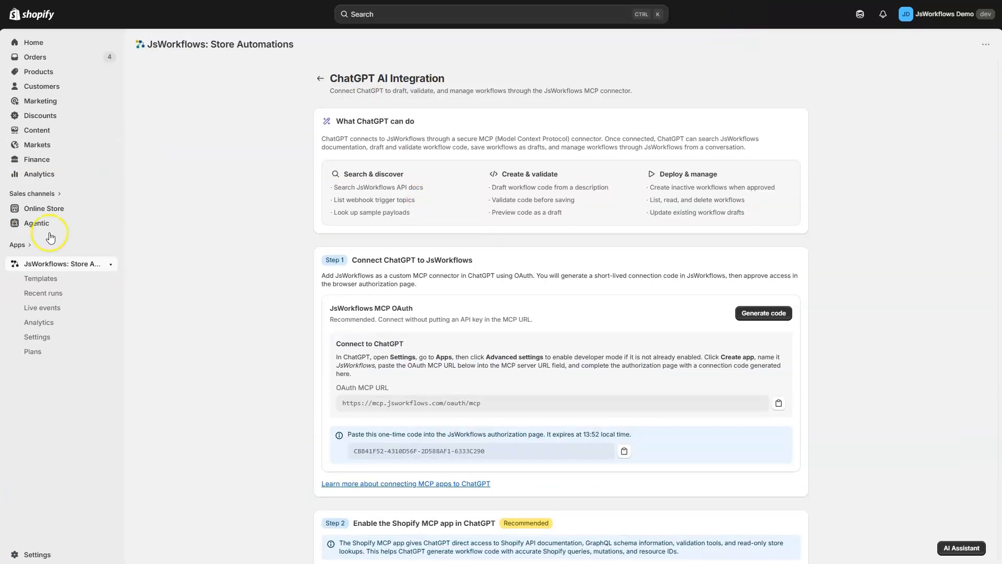
{"action": "left_click", "coordinate": [60, 264]}
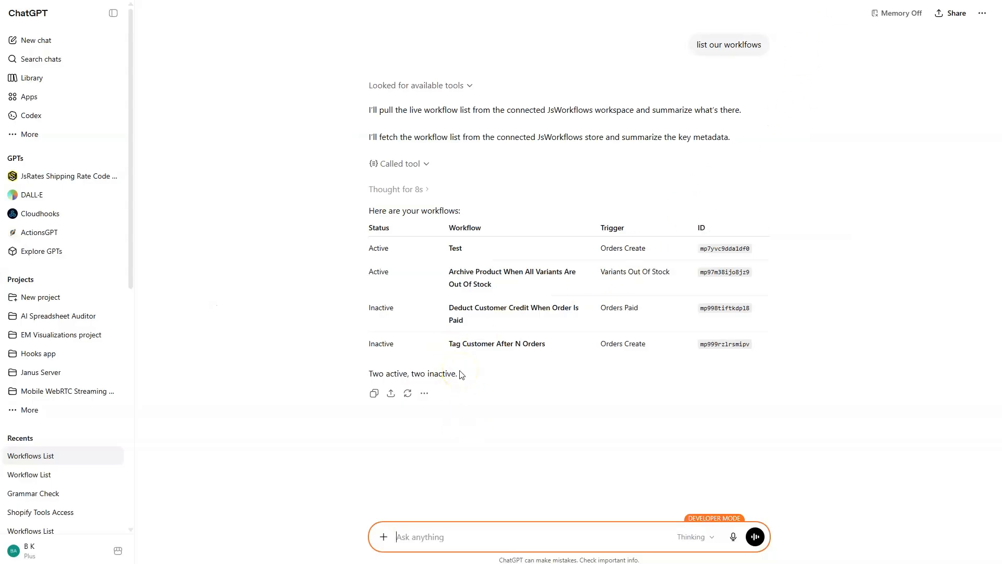
Ask ChatGPT to create a workflow that runs daily at 10 am, reads the first 10 orders and sends an internal notification email with a summary
{"action": "left_click", "coordinate": [443, 542]}
{"action": "type", "text": "c"}
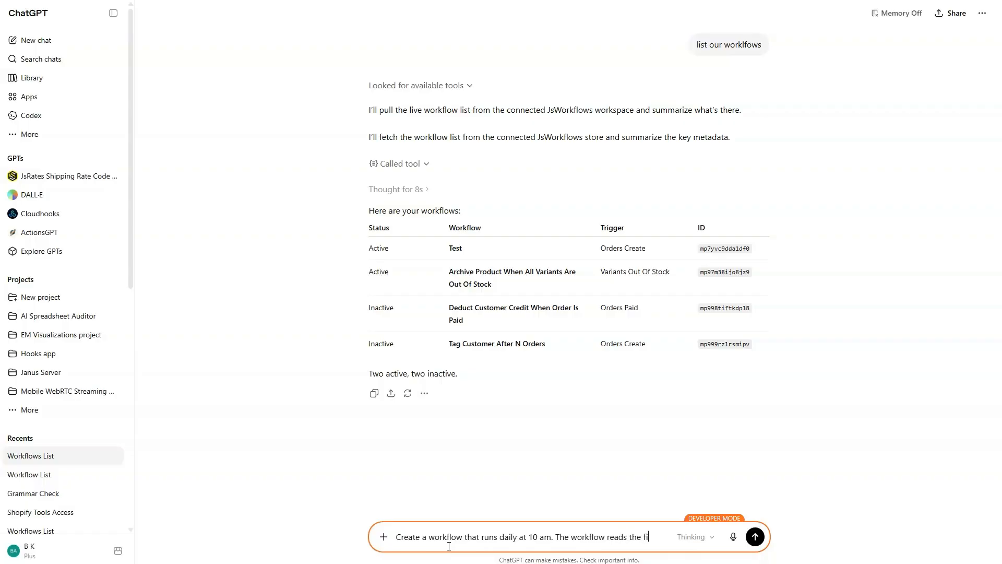
{"action": "type", "text": "0 orders and send internal"}
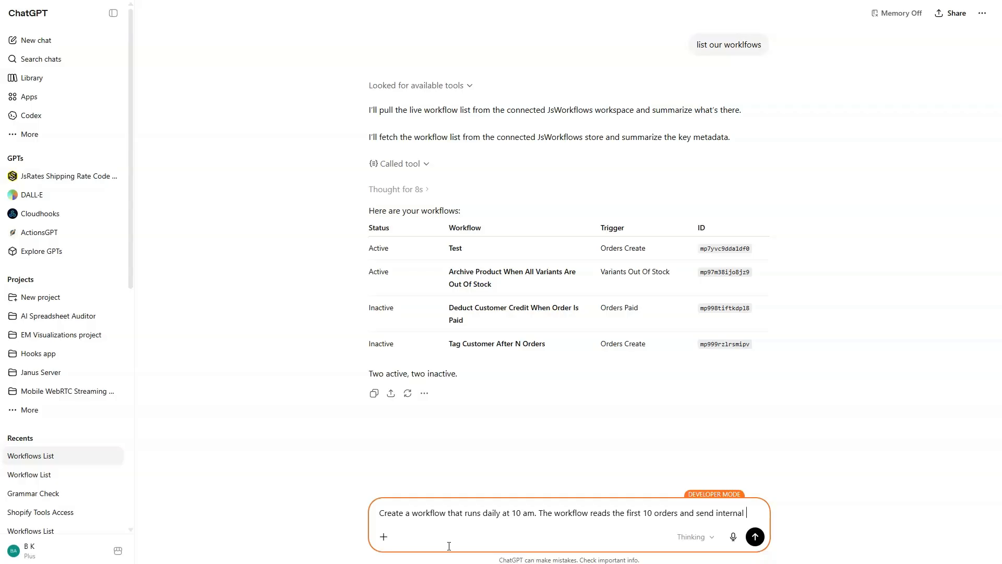
{"action": "type", "text": "otiifcation email with a summary."}
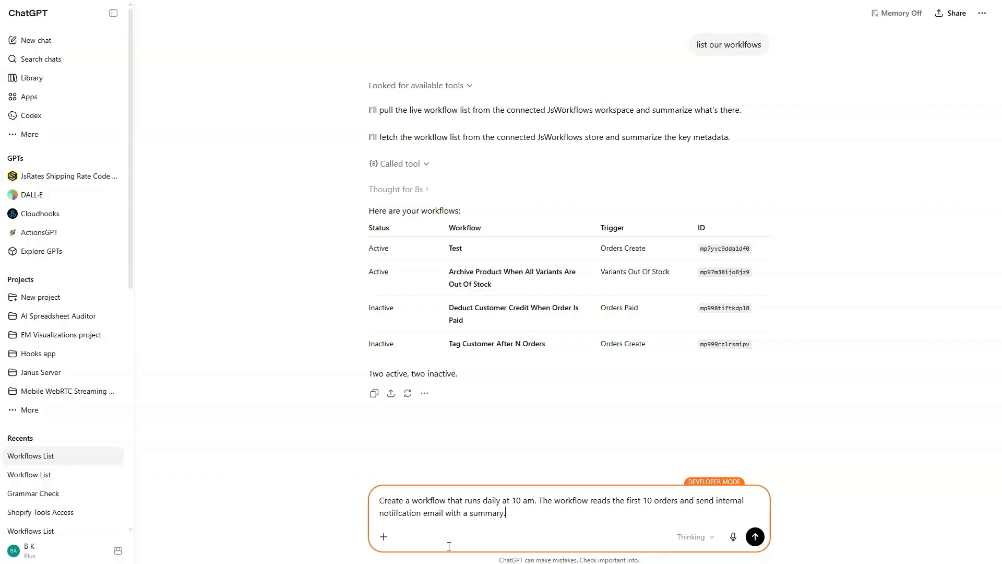
{"action": "key", "text": "Return"}
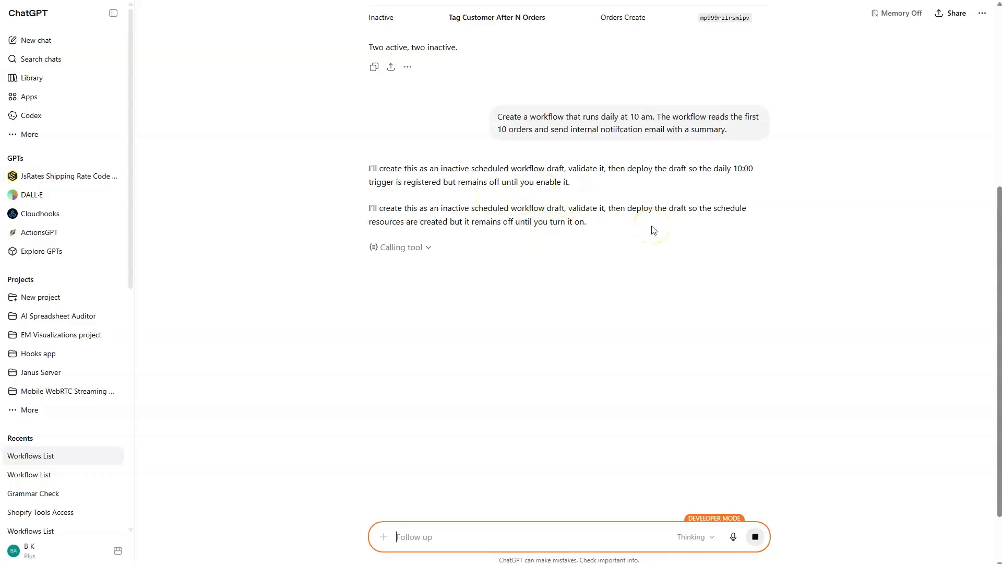
Follow the progress of the workflow request, reading the notes on the start(schedule, _headers, api) call and api.sendEmail
{"action": "left_click", "coordinate": [429, 248]}
{"action": "left_click", "coordinate": [428, 246]}
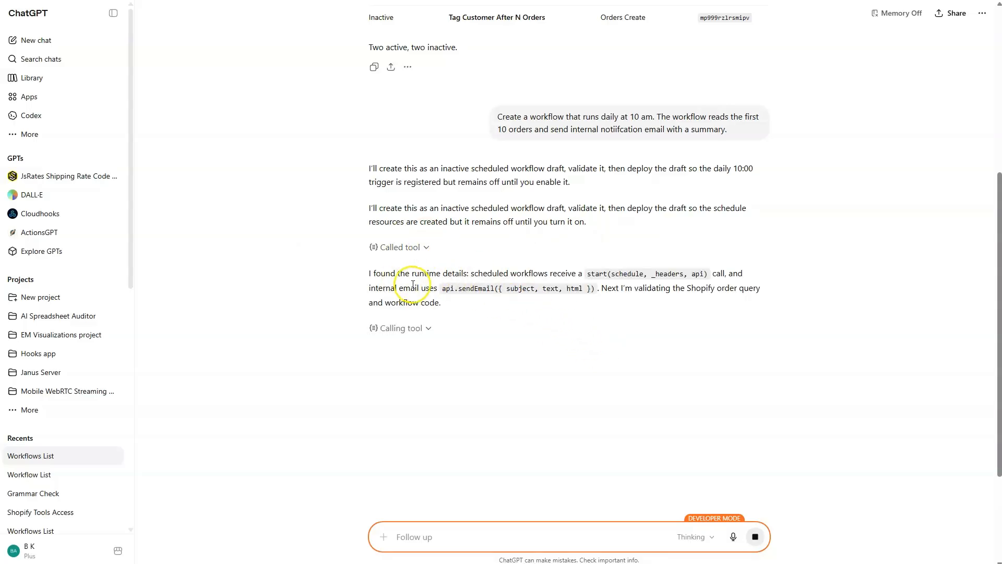
{"action": "left_click_drag", "start_coordinate": [494, 289], "coordinate": [494, 289]}
{"action": "left_click", "coordinate": [688, 288]}
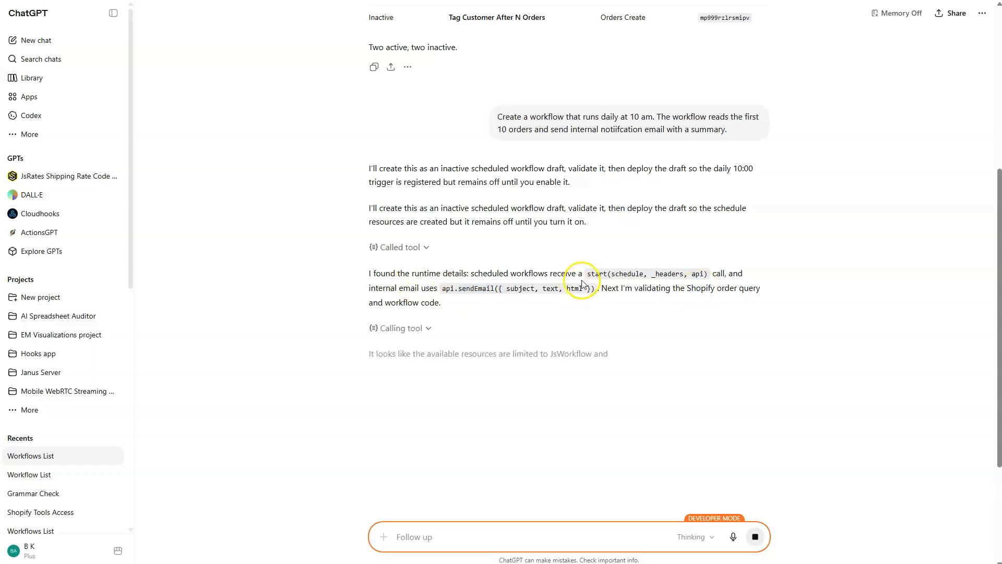
{"action": "left_click", "coordinate": [682, 273]}
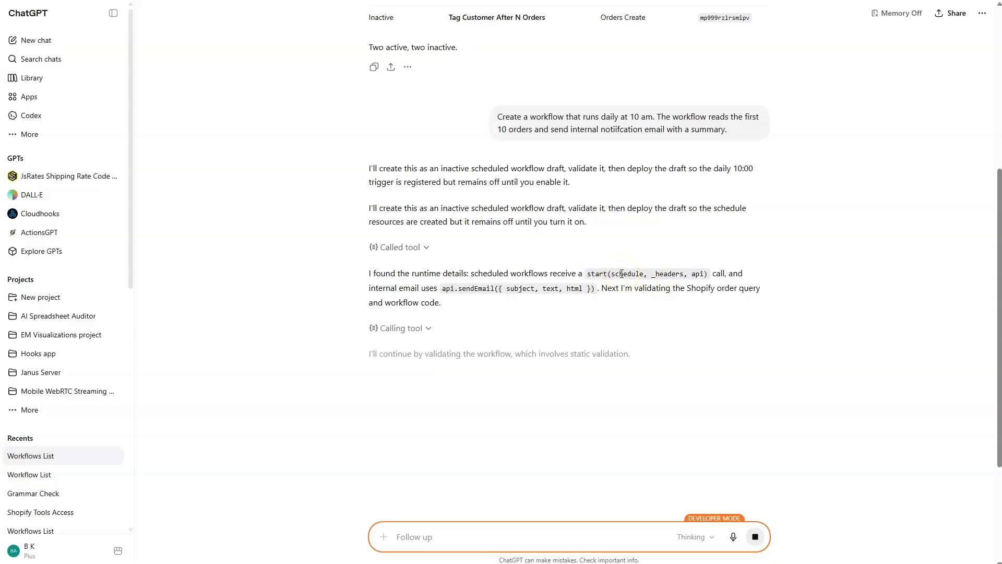
{"action": "left_click", "coordinate": [580, 286]}
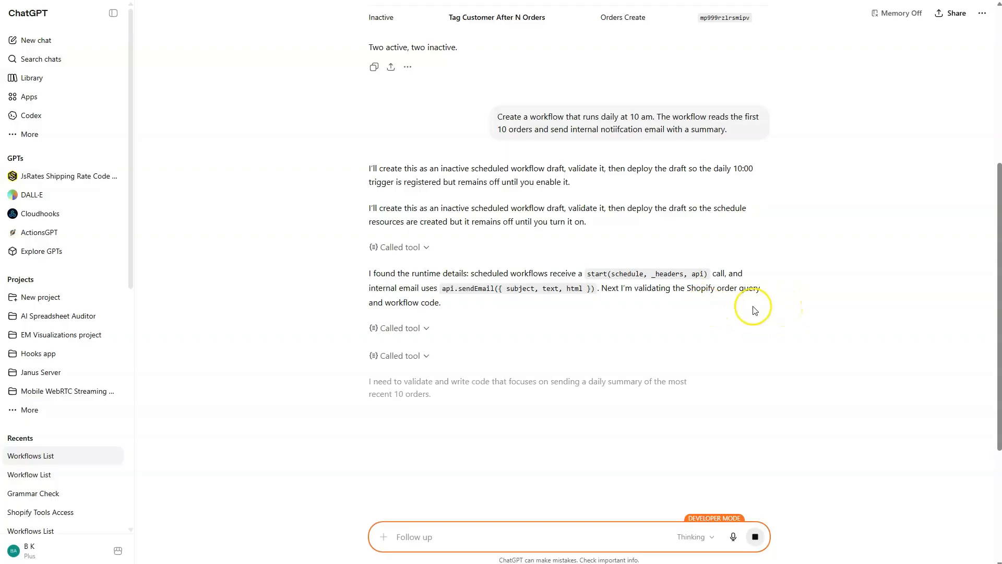
Inspect the request and response of the JsWorkflows Search docs tool call and collapse its details
{"action": "left_click", "coordinate": [422, 247]}
{"action": "scroll", "coordinate": [467, 277], "scroll_direction": "down", "scroll_amount": 1}
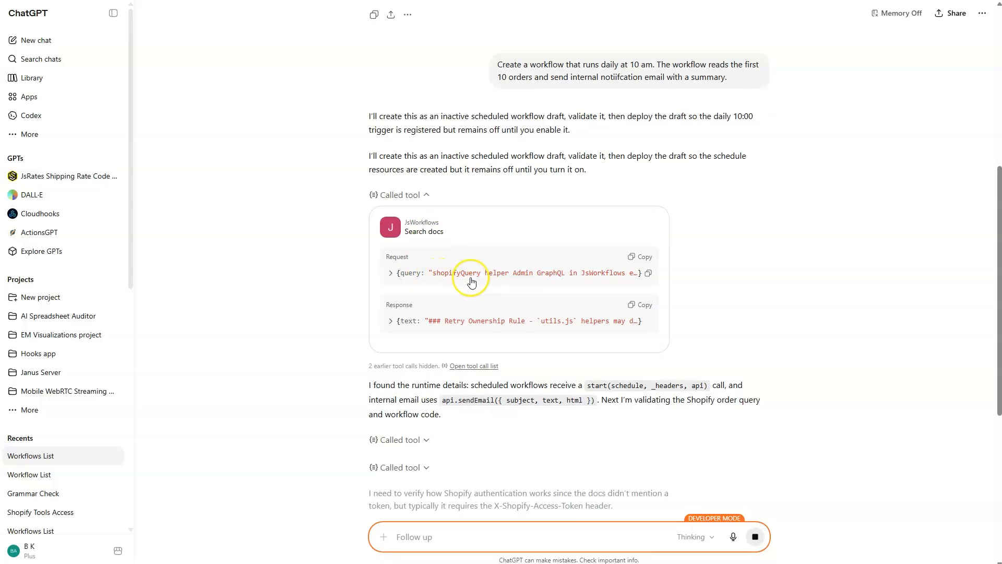
{"action": "scroll", "coordinate": [506, 282], "scroll_direction": "down", "scroll_amount": 1}
{"action": "left_click", "coordinate": [428, 141]}
Inspect the Shopify Validate graphql codeblocks tool call and collapse its details
{"action": "left_click", "coordinate": [426, 223]}
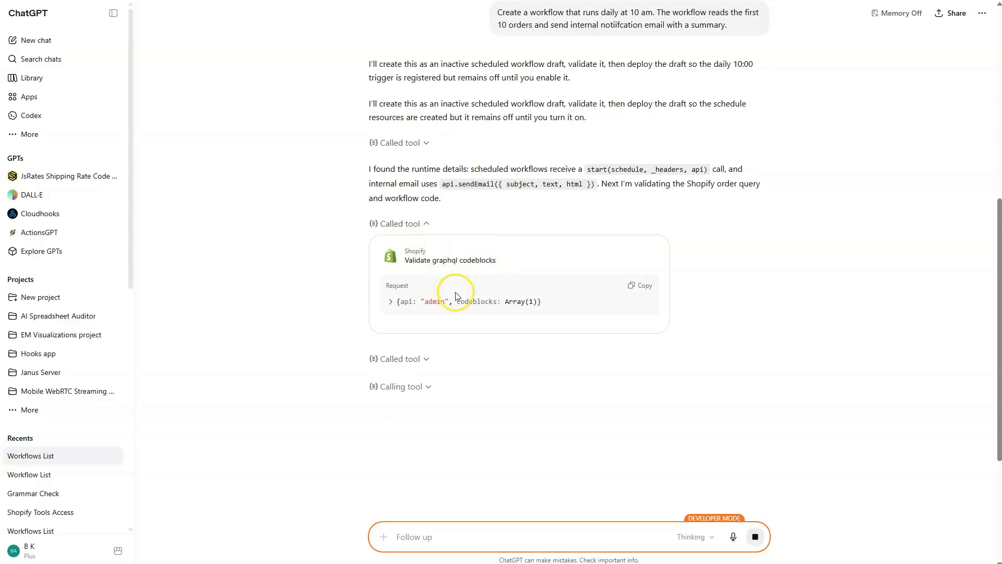
{"action": "left_click", "coordinate": [427, 224]}
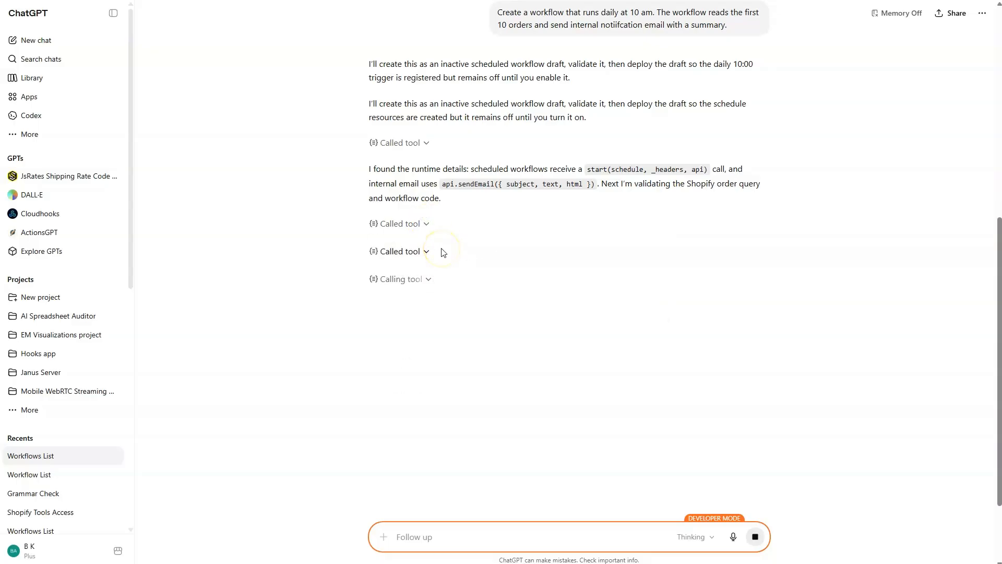
{"action": "left_click", "coordinate": [427, 225]}
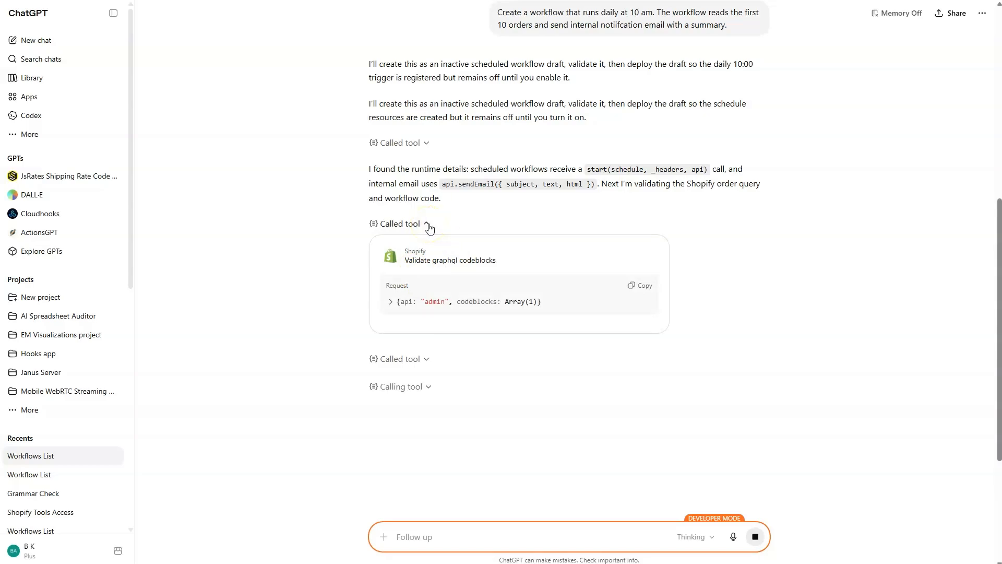
{"action": "left_click", "coordinate": [428, 225]}
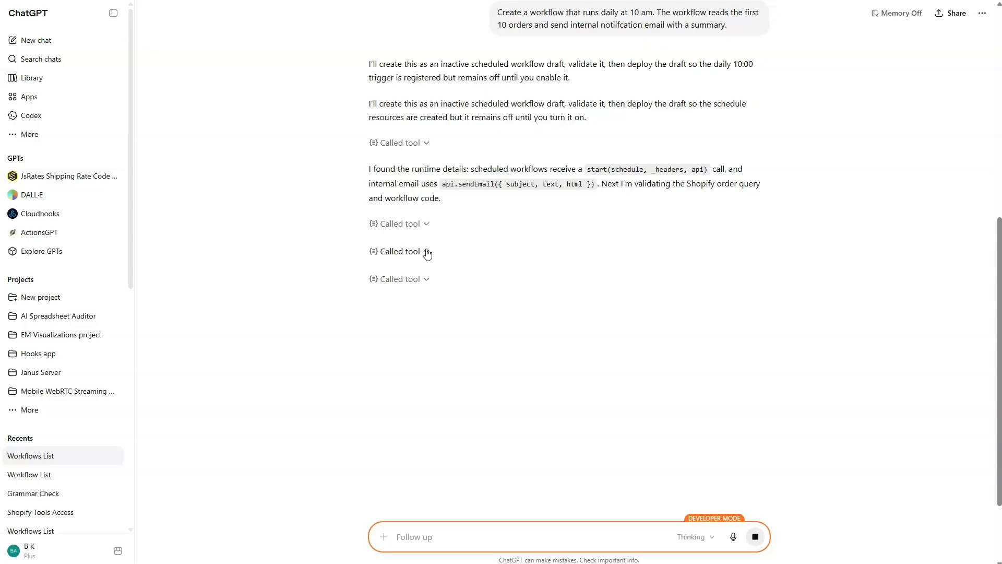
Inspect the Classify app access scopes call, and read the errors in the first Validate workflow call's full response
{"action": "left_click", "coordinate": [428, 251]}
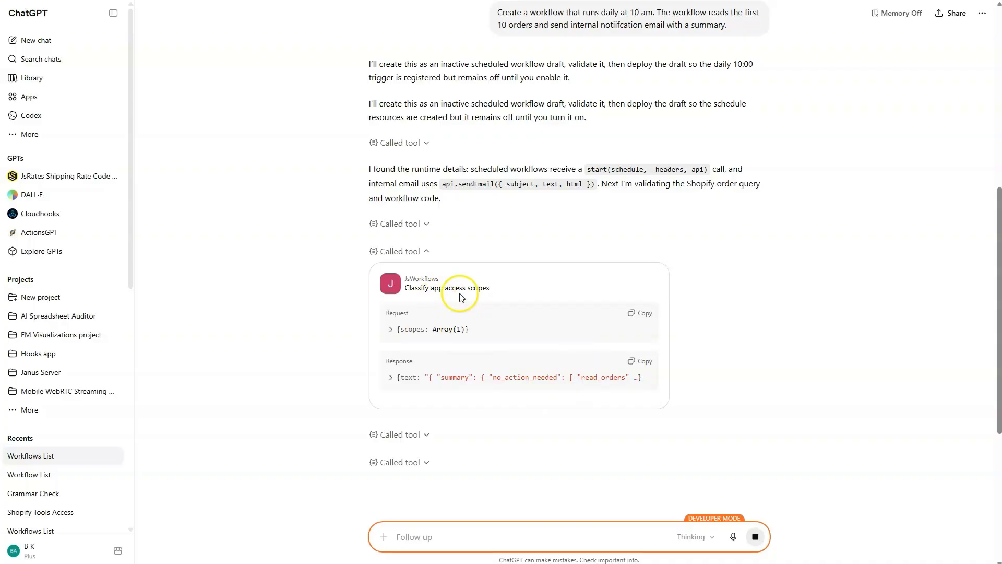
{"action": "left_click", "coordinate": [421, 253]}
{"action": "left_click", "coordinate": [407, 279]}
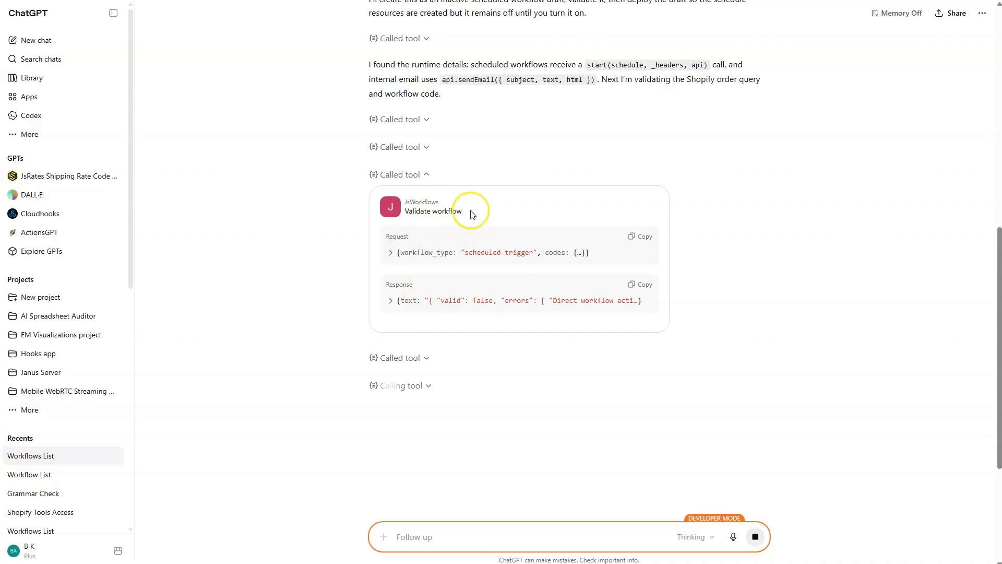
{"action": "left_click", "coordinate": [395, 307]}
{"action": "scroll", "coordinate": [473, 261], "scroll_direction": "down", "scroll_amount": 1}
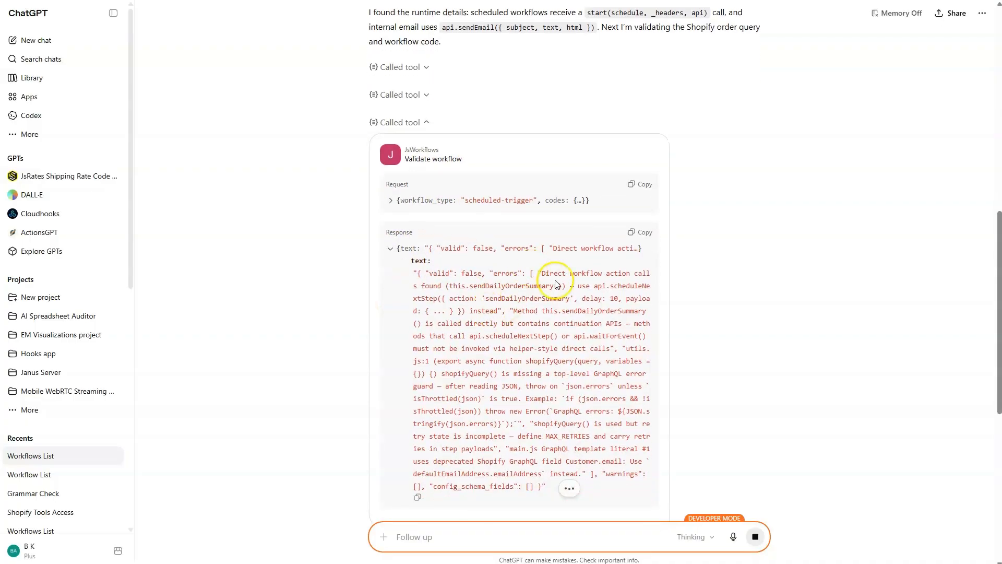
{"action": "left_click_drag", "start_coordinate": [541, 273], "coordinate": [524, 449]}
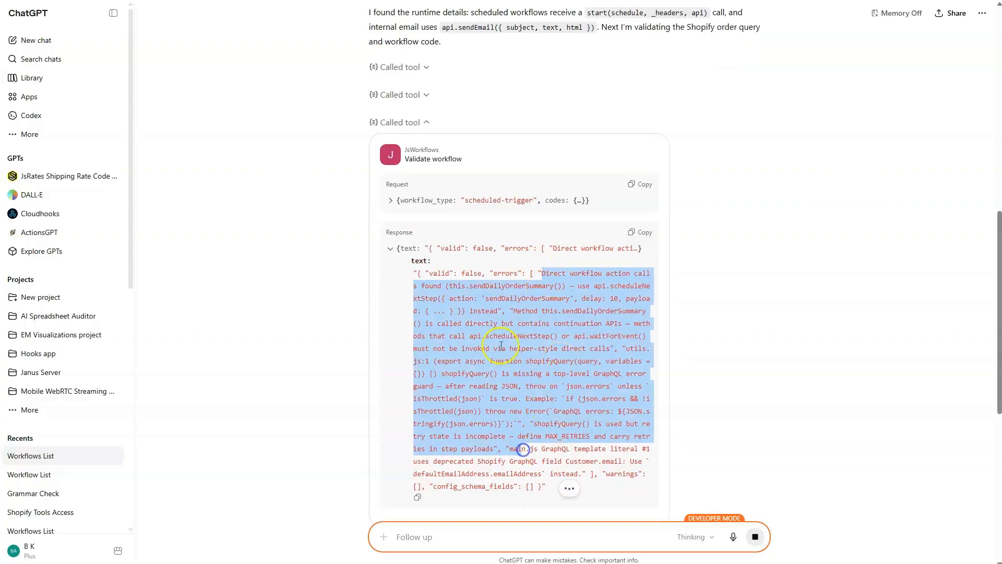
{"action": "left_click", "coordinate": [425, 124]}
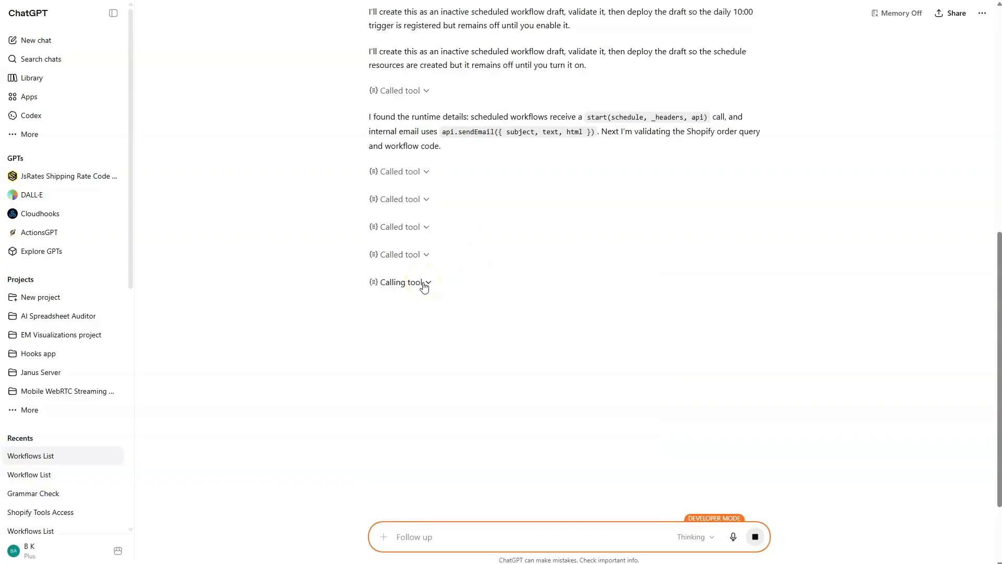
Inspect the second Validate workflow call and the Save workflow call, and collapse both to reach the deployment request
{"action": "left_click", "coordinate": [426, 254]}
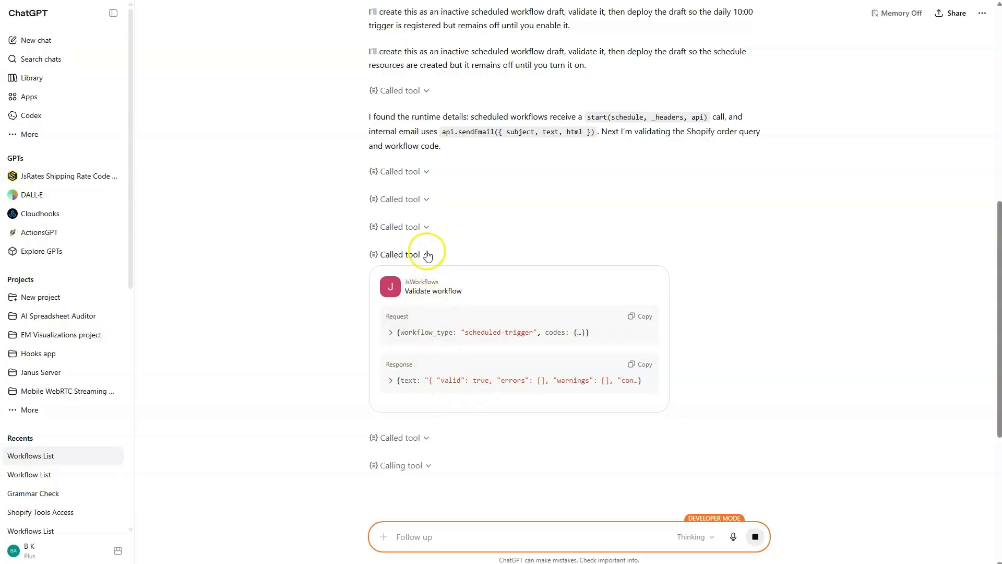
{"action": "left_click", "coordinate": [427, 255]}
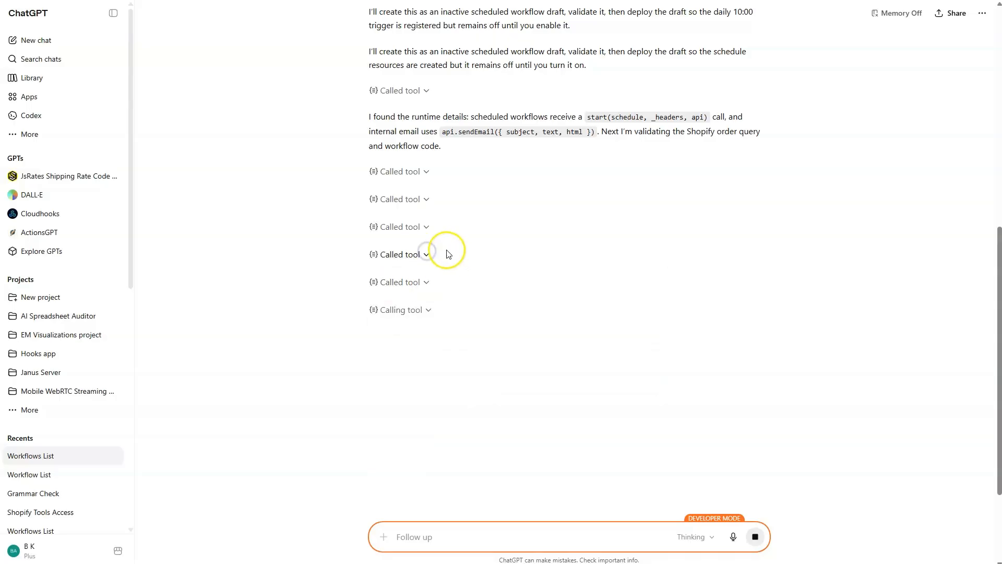
{"action": "left_click", "coordinate": [427, 283]}
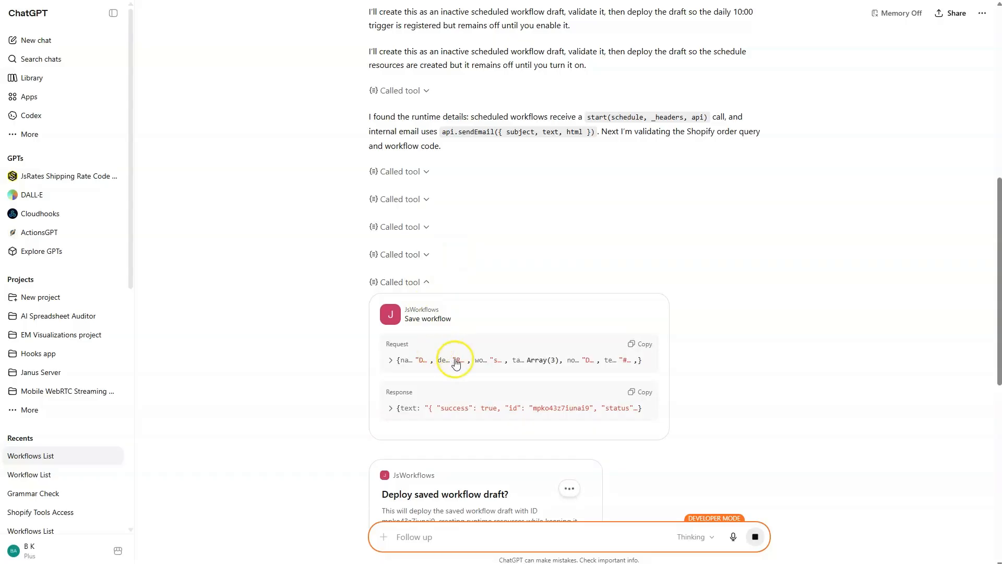
{"action": "scroll", "coordinate": [437, 295], "scroll_direction": "down", "scroll_amount": 2}
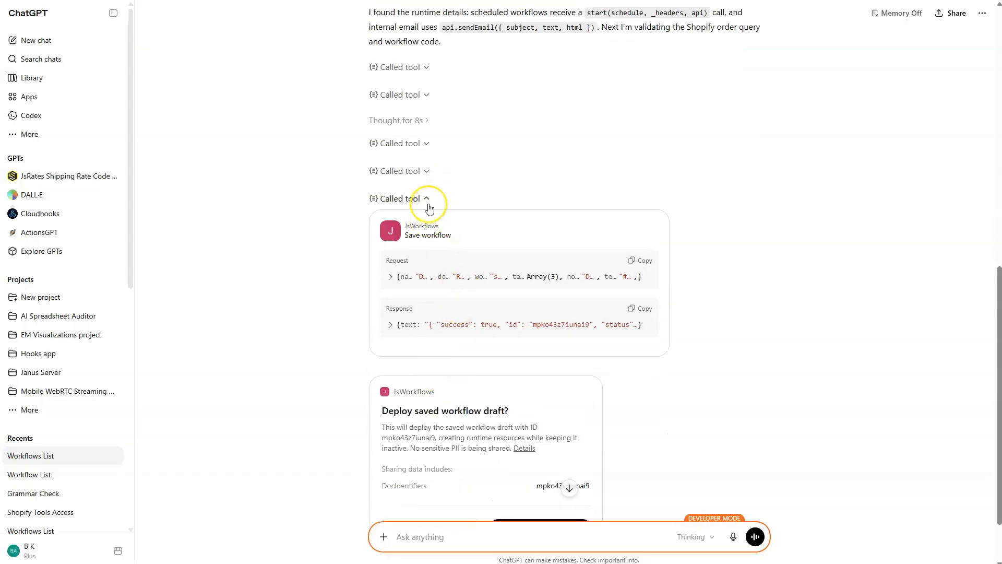
{"action": "left_click", "coordinate": [428, 198]}
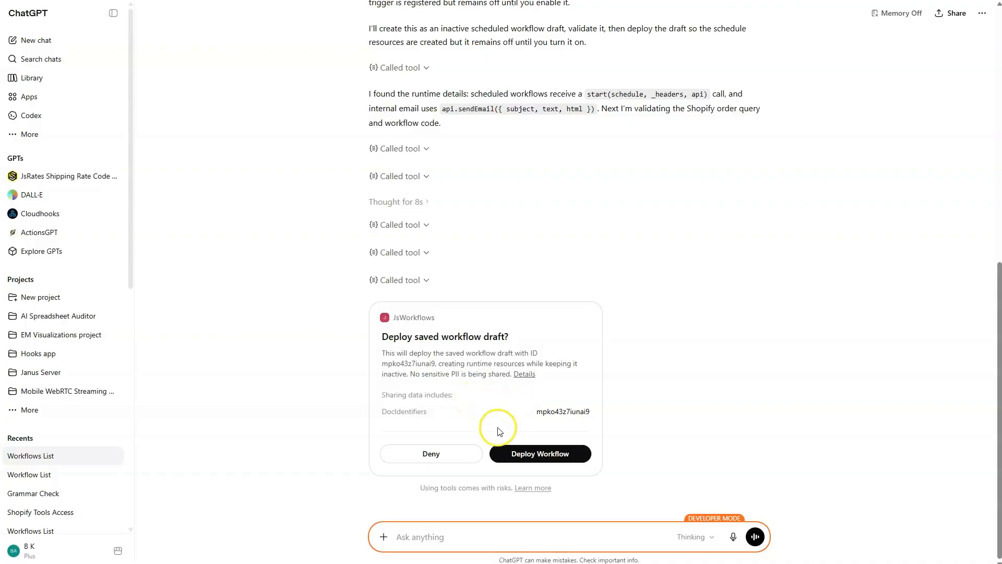
Approve the JsWorkflows request to deploy the saved workflow draft
{"action": "left_click", "coordinate": [562, 454]}
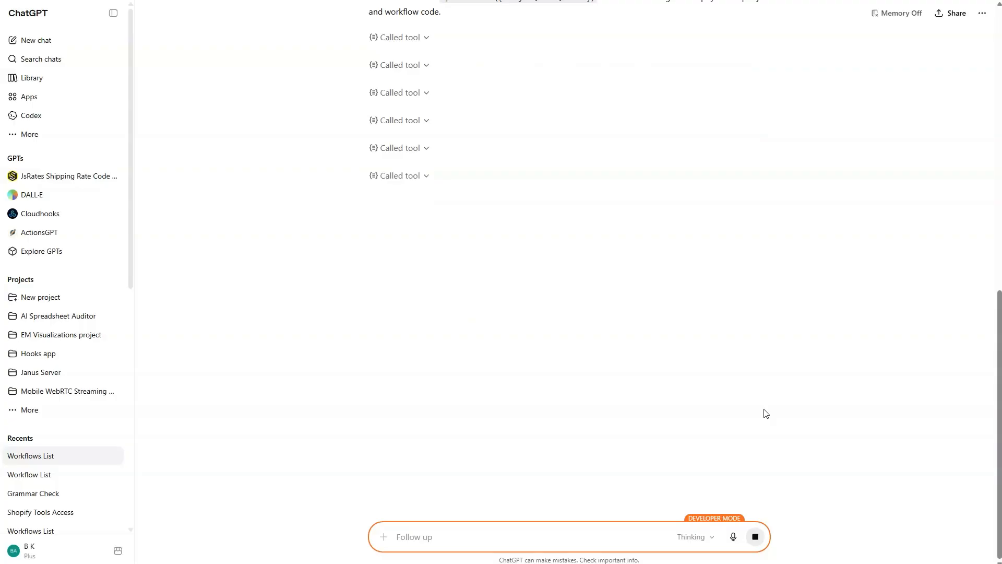
{"action": "scroll", "coordinate": [607, 336], "scroll_direction": "up", "scroll_amount": 1}
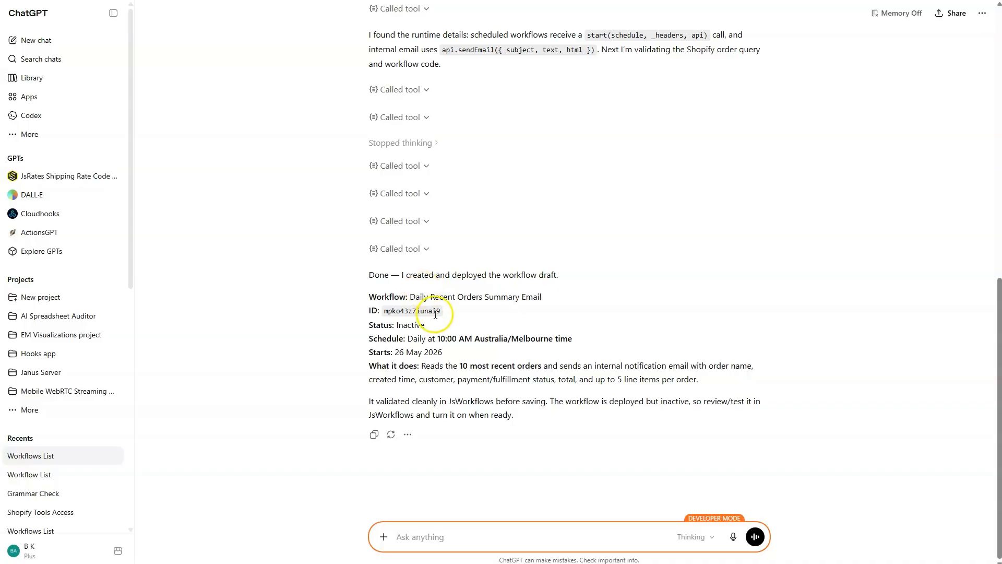
Review the deployed workflow's name, ID, status, schedule time, time zone and start date in ChatGPT's closing summary
{"action": "left_click_drag", "start_coordinate": [412, 296], "coordinate": [552, 295]}
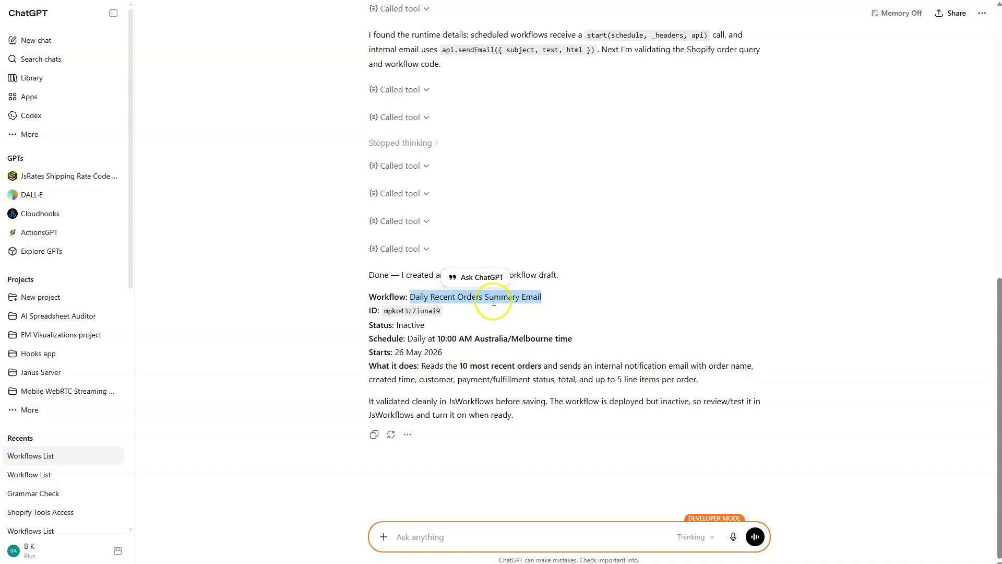
{"action": "left_click", "coordinate": [483, 329]}
{"action": "left_click_drag", "start_coordinate": [387, 310], "coordinate": [445, 312]}
{"action": "left_click", "coordinate": [395, 324]}
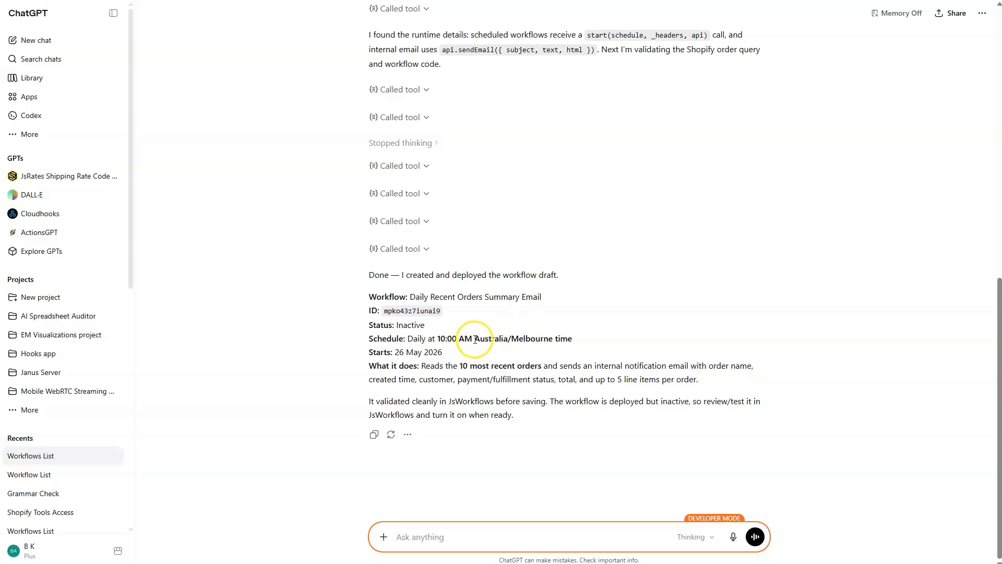
{"action": "left_click_drag", "start_coordinate": [503, 340], "coordinate": [557, 336]}
{"action": "left_click", "coordinate": [458, 353]}
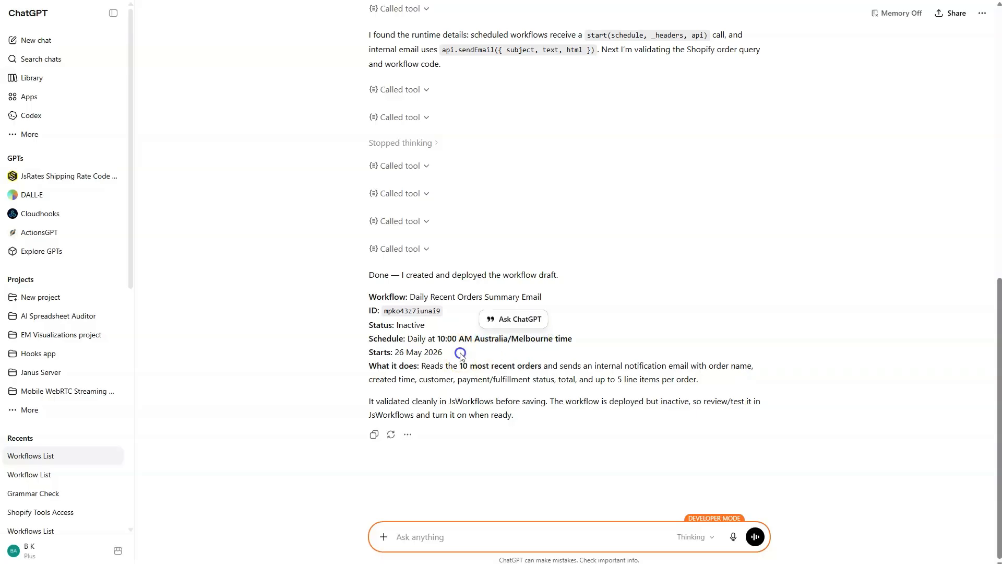
{"action": "left_click_drag", "start_coordinate": [475, 338], "coordinate": [543, 339]}
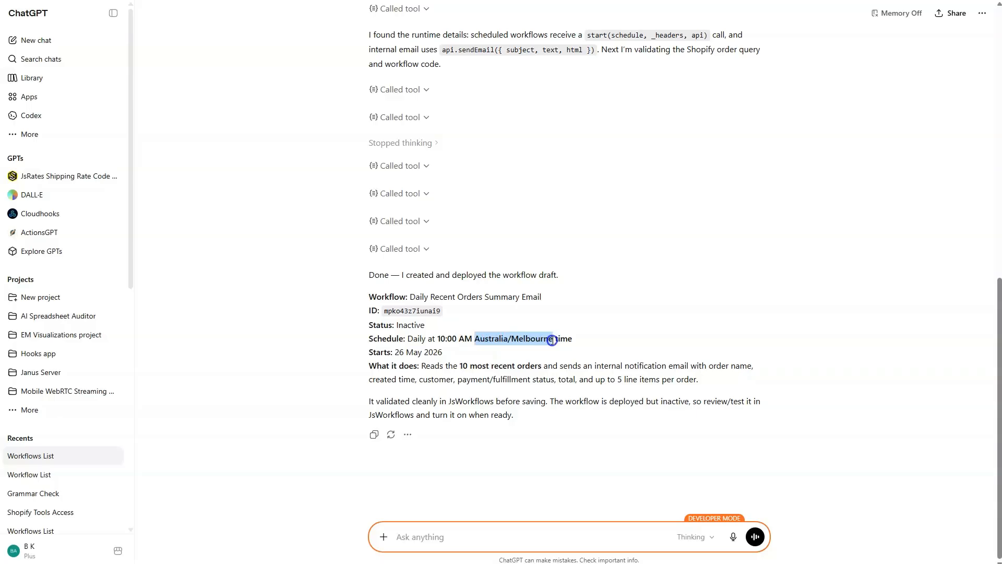
{"action": "left_click", "coordinate": [486, 349]}
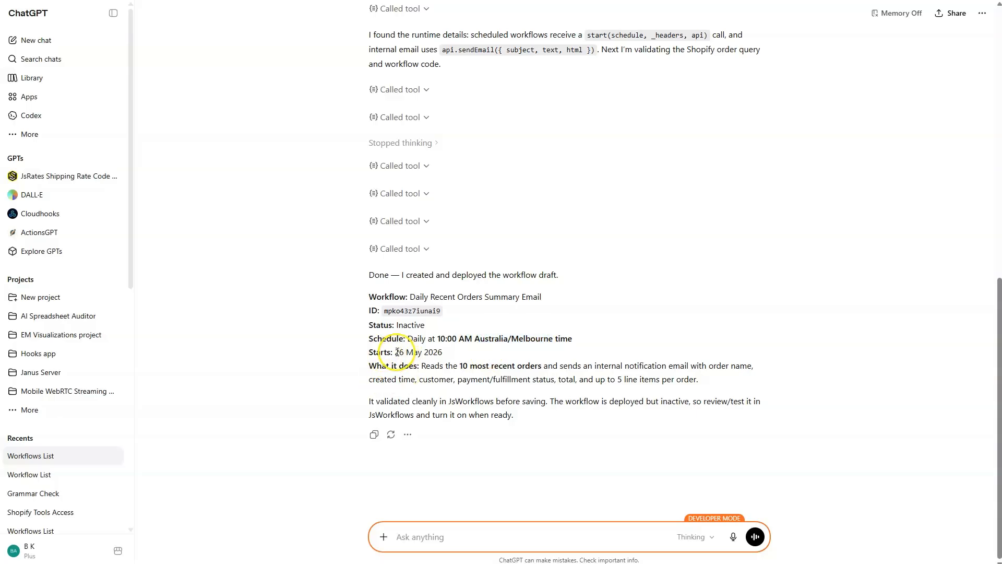
{"action": "left_click_drag", "start_coordinate": [416, 352], "coordinate": [424, 353]}
{"action": "left_click", "coordinate": [472, 361]}
Switch to JsWorkflows in the Shopify admin, open the Daily Recent Orders Summary Email workflow and review its schedule settings
{"action": "left_click", "coordinate": [841, 2]}
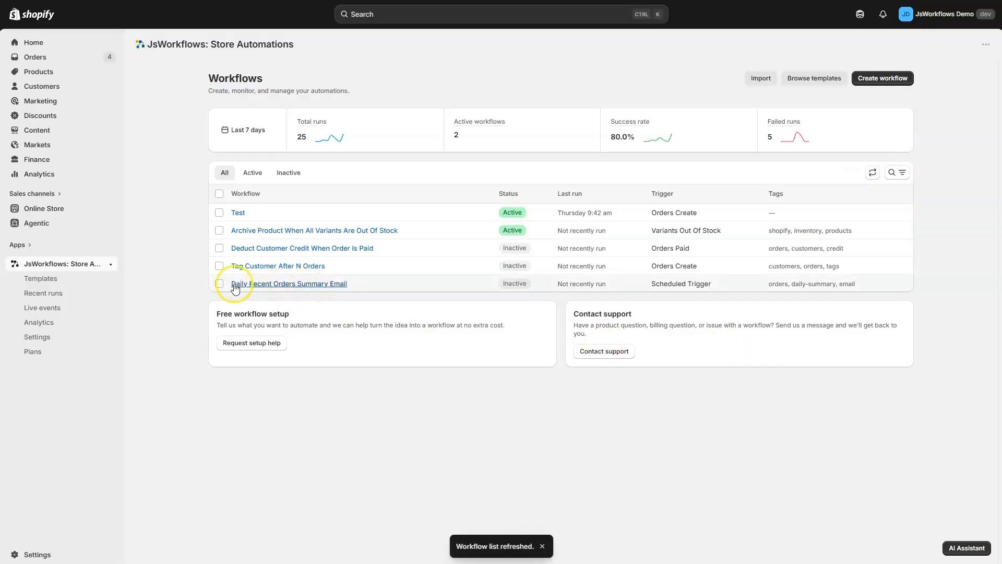
{"action": "left_click", "coordinate": [328, 287]}
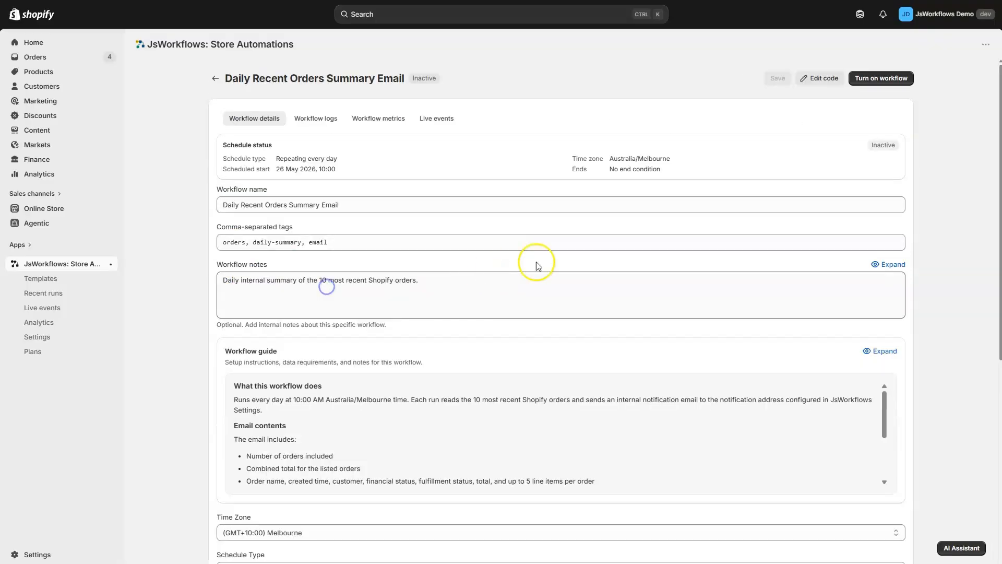
{"action": "scroll", "coordinate": [934, 230], "scroll_direction": "down", "scroll_amount": 6}
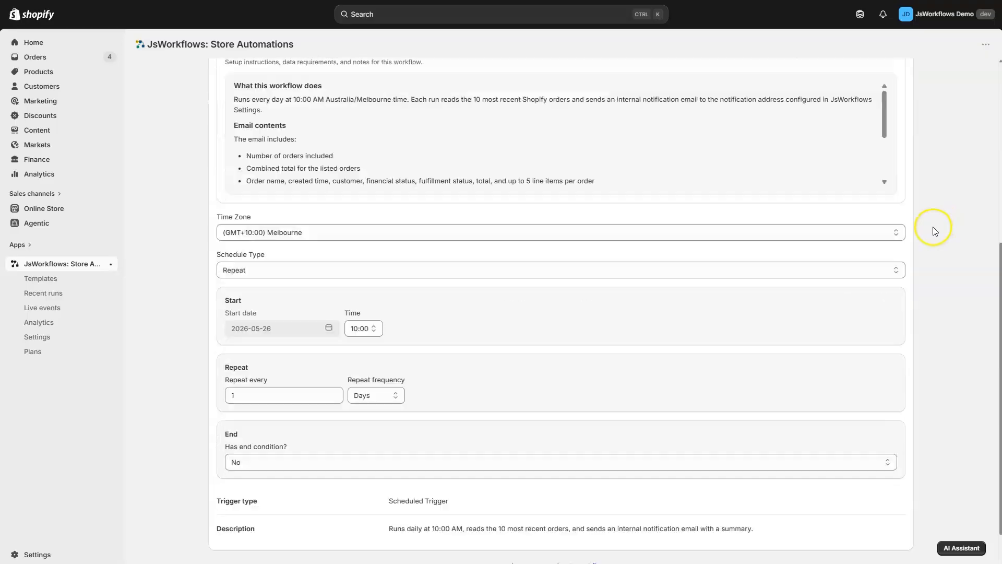
{"action": "scroll", "coordinate": [361, 214], "scroll_direction": "up", "scroll_amount": 1}
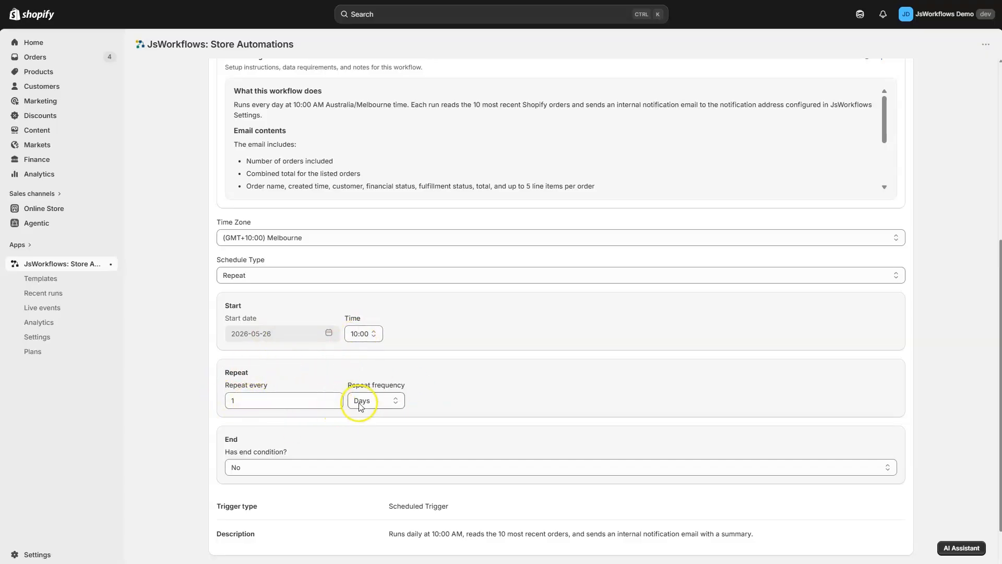
{"action": "scroll", "coordinate": [312, 437], "scroll_direction": "down", "scroll_amount": 1}
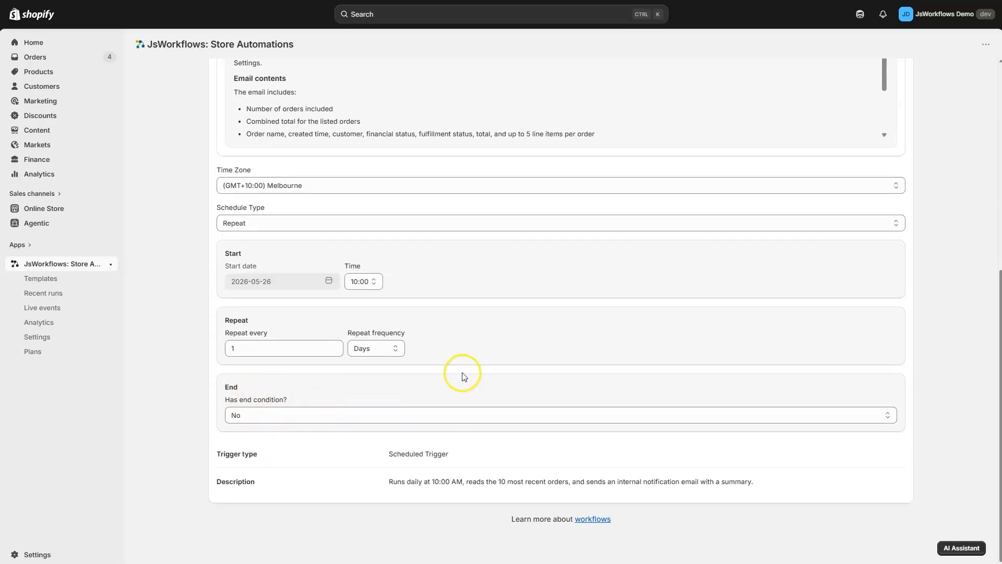
{"action": "scroll", "coordinate": [461, 374], "scroll_direction": "up", "scroll_amount": 1}
{"action": "scroll", "coordinate": [452, 410], "scroll_direction": "up", "scroll_amount": 6}
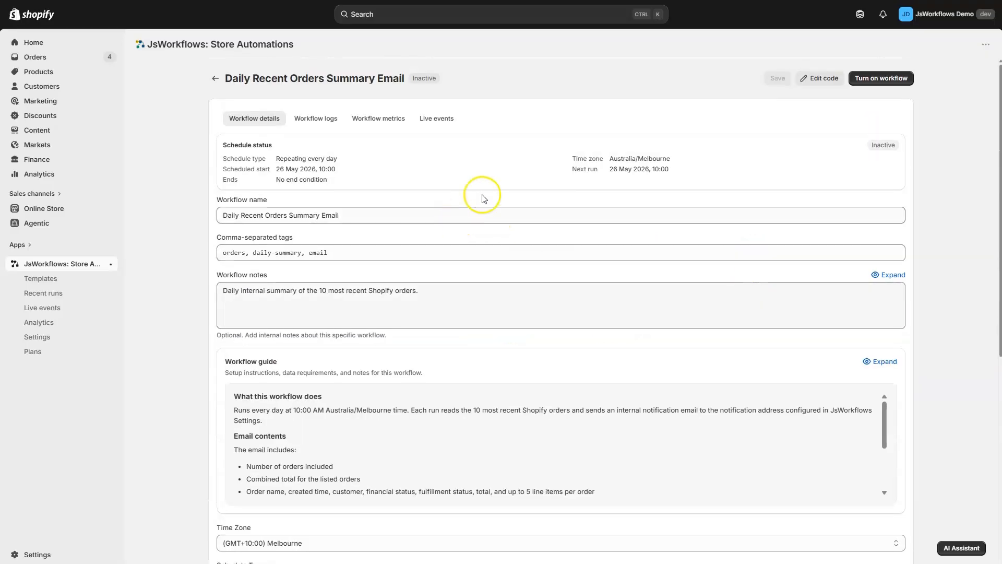
Read the expanded workflow guide for the Daily Recent Orders Summary Email workflow and close it
{"action": "scroll", "coordinate": [452, 358], "scroll_direction": "down", "scroll_amount": 1}
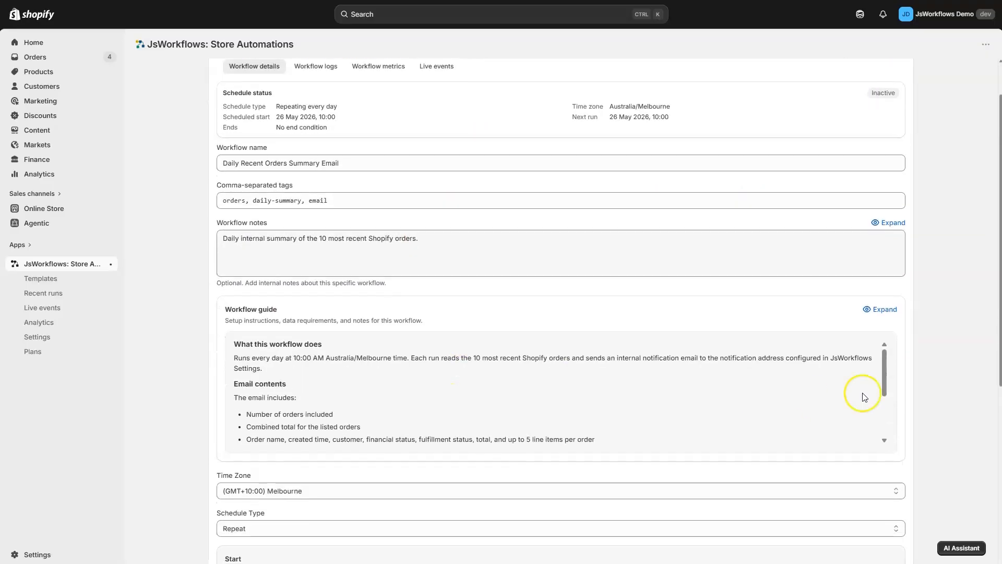
{"action": "left_click", "coordinate": [900, 309]}
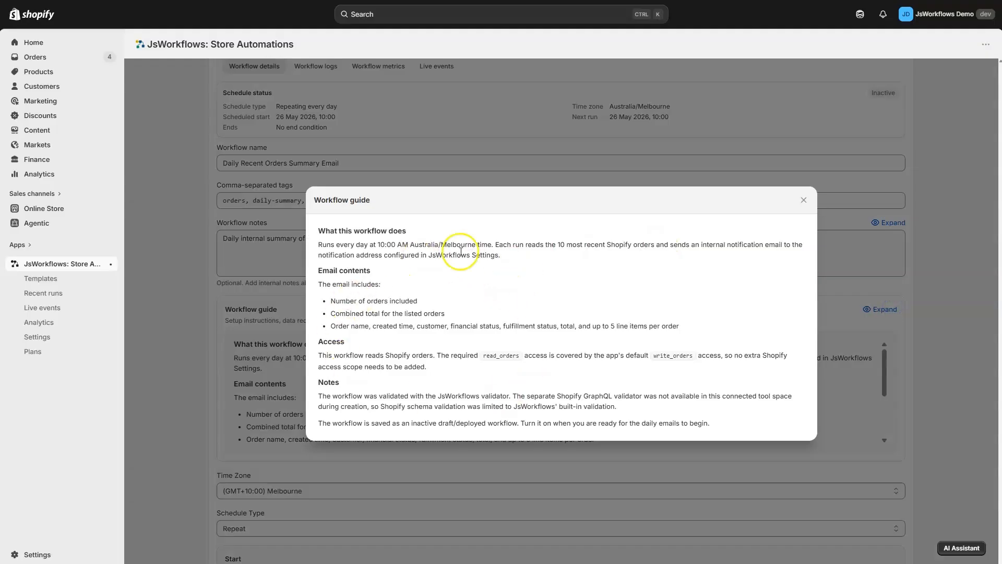
{"action": "left_click", "coordinate": [802, 201]}
{"action": "scroll", "coordinate": [868, 224], "scroll_direction": "up", "scroll_amount": 1}
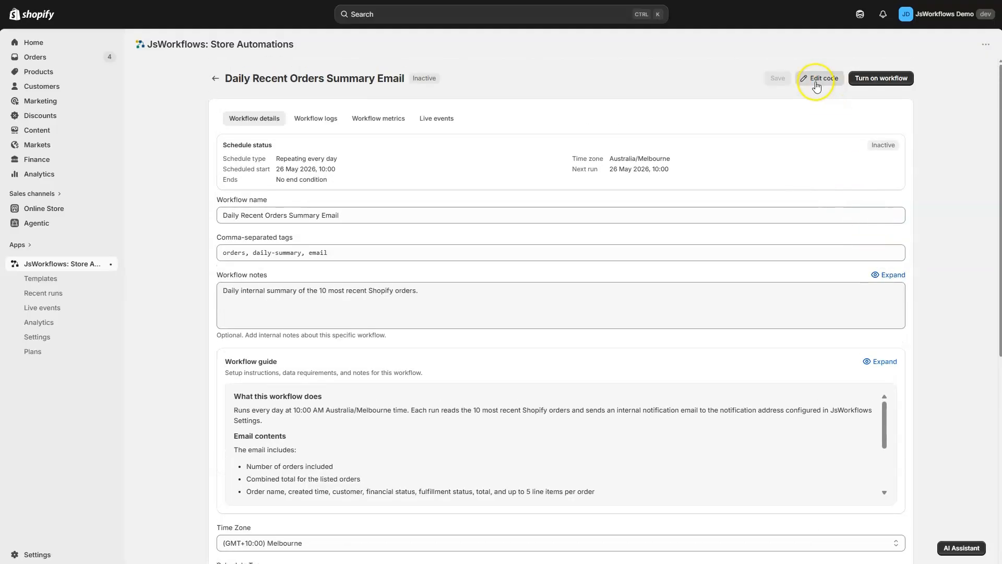
Open the workflow's code and examine the OrdersForDailySummary GraphQL query in main.js
{"action": "left_click", "coordinate": [820, 79]}
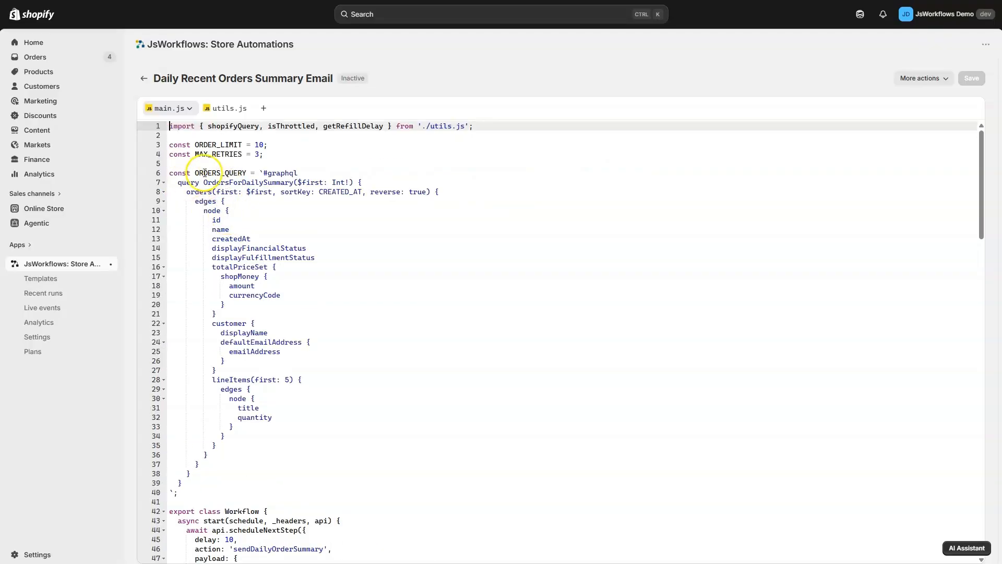
{"action": "left_click_drag", "start_coordinate": [174, 182], "coordinate": [190, 478]}
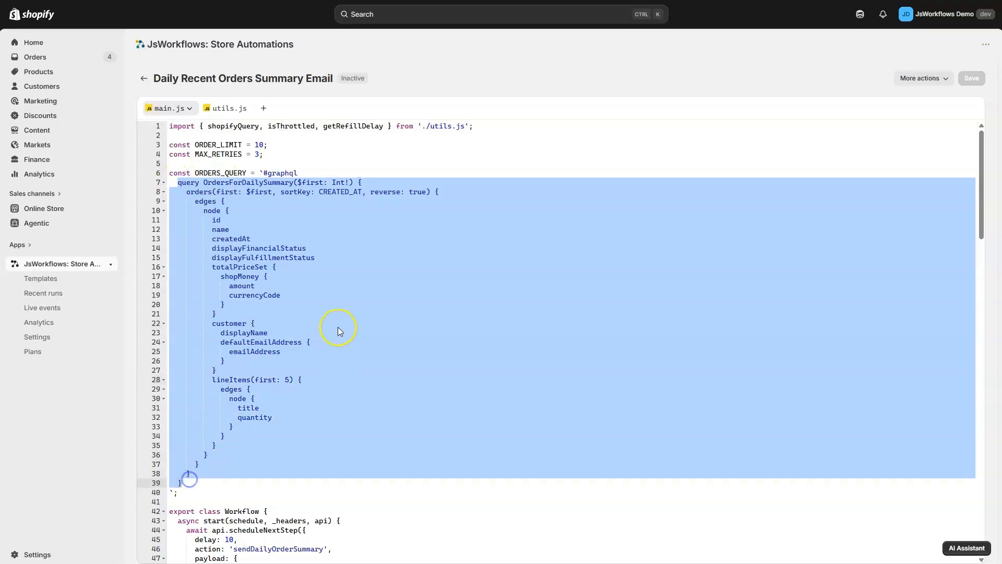
{"action": "left_click", "coordinate": [291, 211]}
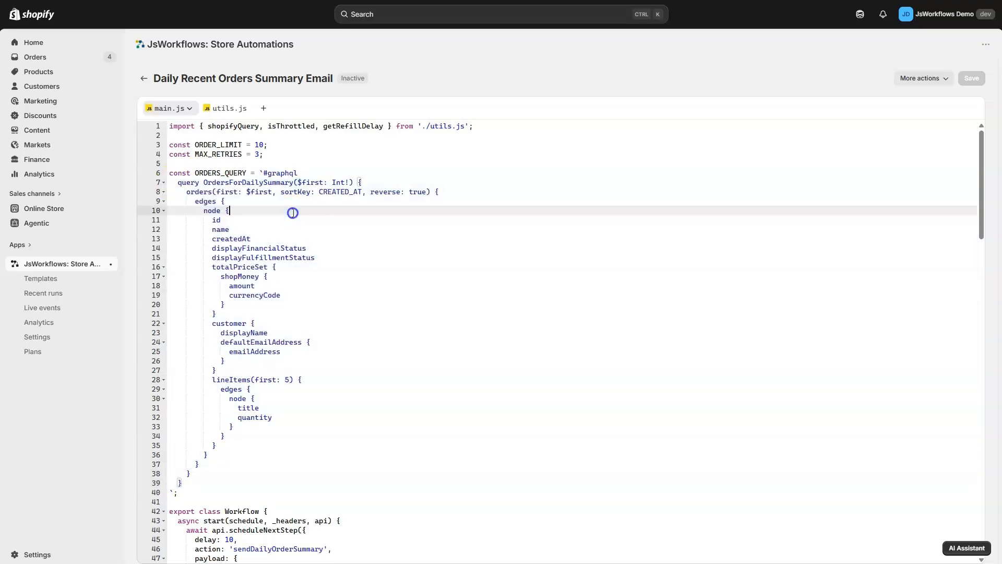
{"action": "left_click", "coordinate": [176, 183]}
{"action": "left_click_drag", "start_coordinate": [176, 183], "coordinate": [188, 478]}
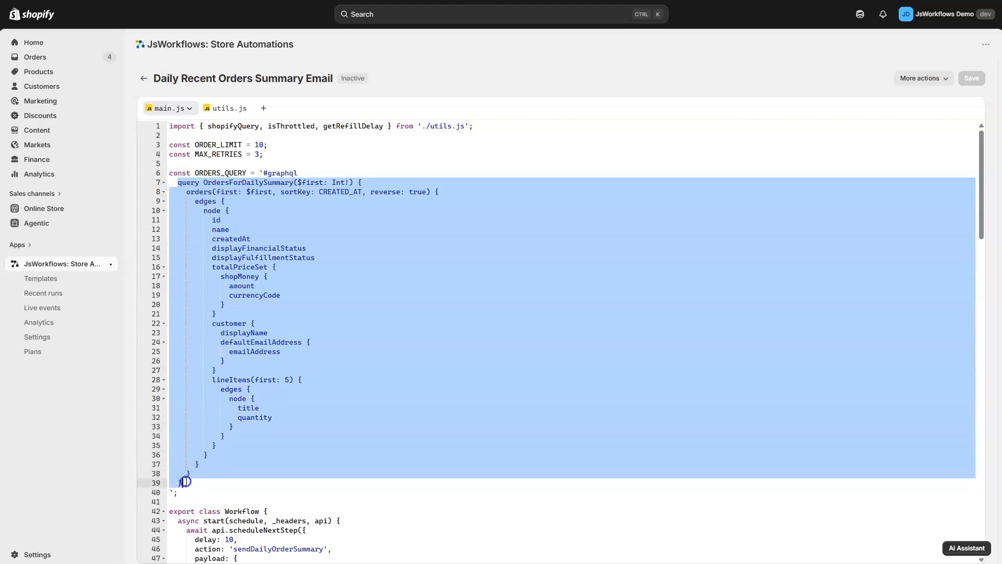
{"action": "left_click", "coordinate": [337, 299]}
Fold the start and sendDailyOrderSummary functions in main.js and examine the two workflow step names
{"action": "scroll", "coordinate": [338, 298], "scroll_direction": "down", "scroll_amount": 5}
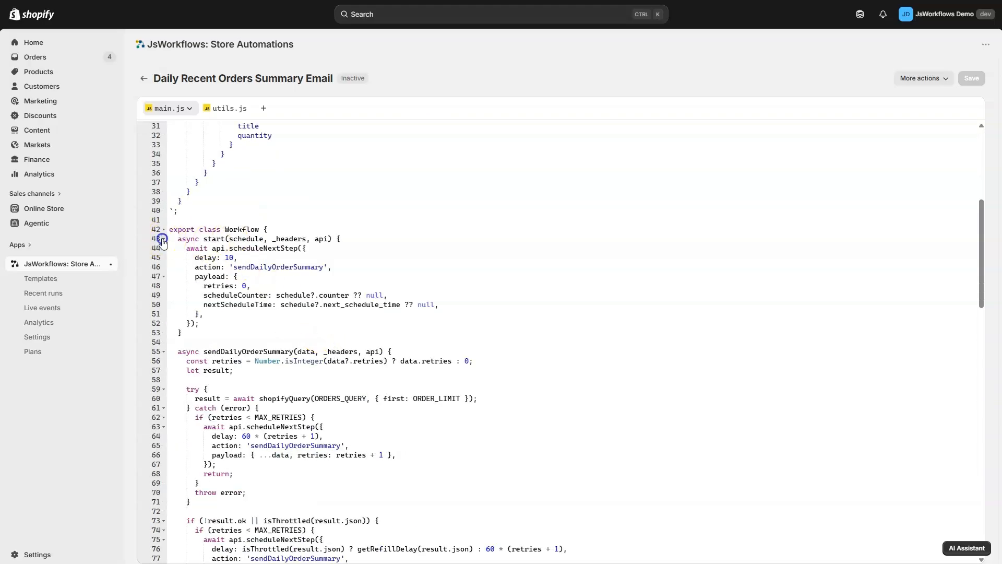
{"action": "left_click", "coordinate": [163, 238]}
{"action": "left_click", "coordinate": [162, 257]}
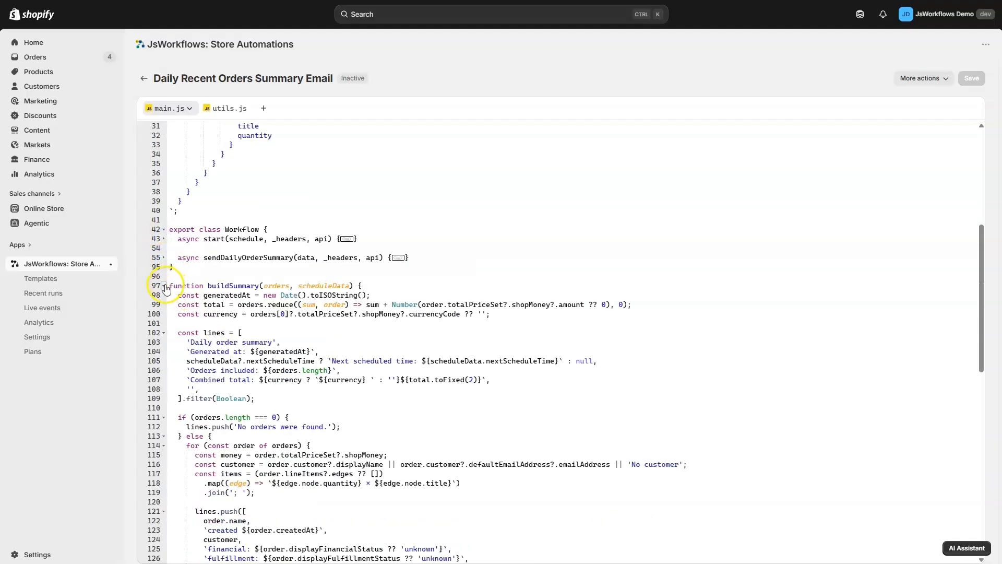
{"action": "left_click", "coordinate": [207, 239]}
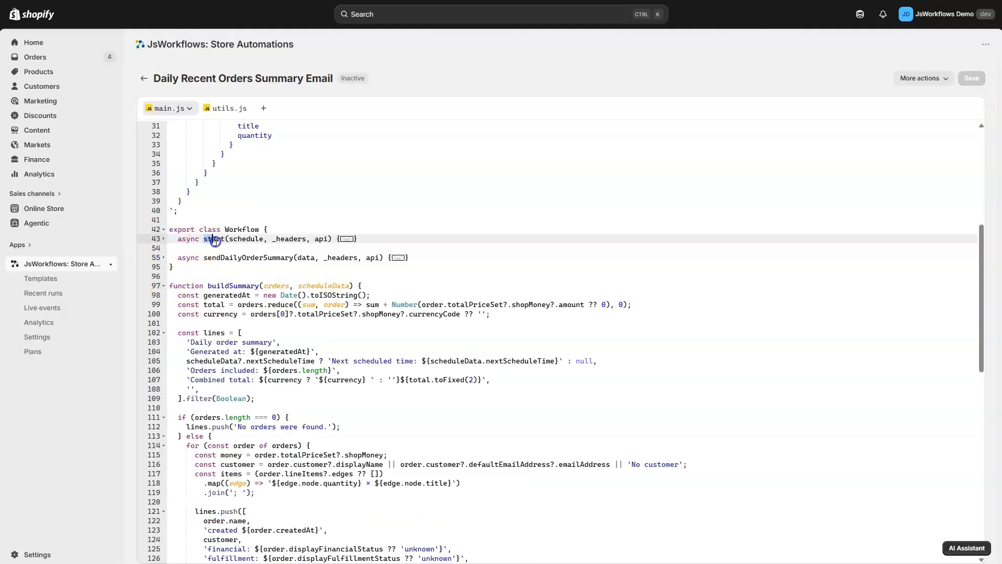
{"action": "left_click", "coordinate": [203, 259]}
{"action": "left_click_drag", "start_coordinate": [203, 260], "coordinate": [290, 261]}
{"action": "left_click", "coordinate": [346, 211]}
{"action": "scroll", "coordinate": [379, 170], "scroll_direction": "up", "scroll_amount": 2}
{"action": "scroll", "coordinate": [378, 169], "scroll_direction": "up", "scroll_amount": 3}
{"action": "left_click", "coordinate": [699, 207]}
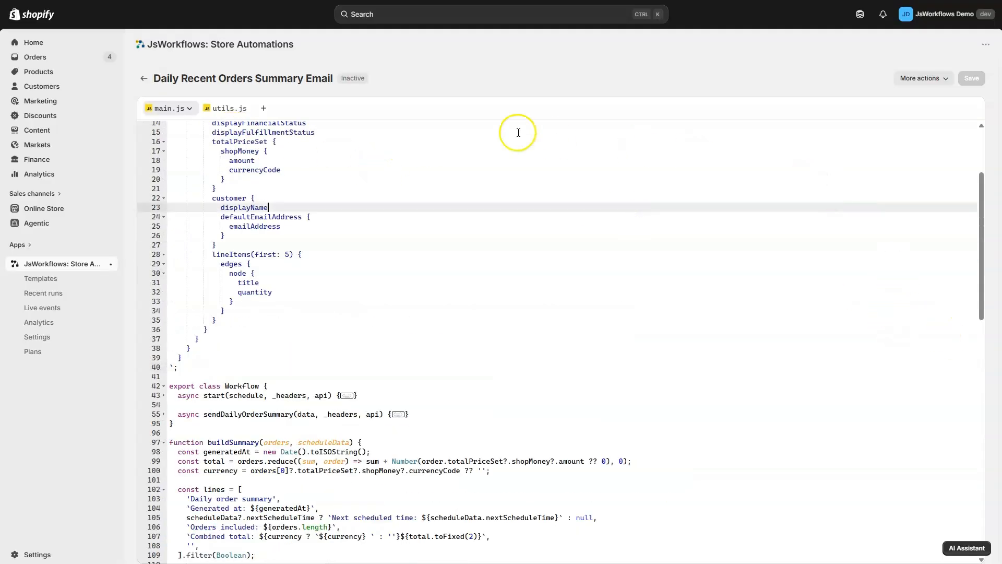
Run a test of the Daily Recent Orders Summary Email workflow and watch its live output
{"action": "left_click", "coordinate": [940, 79]}
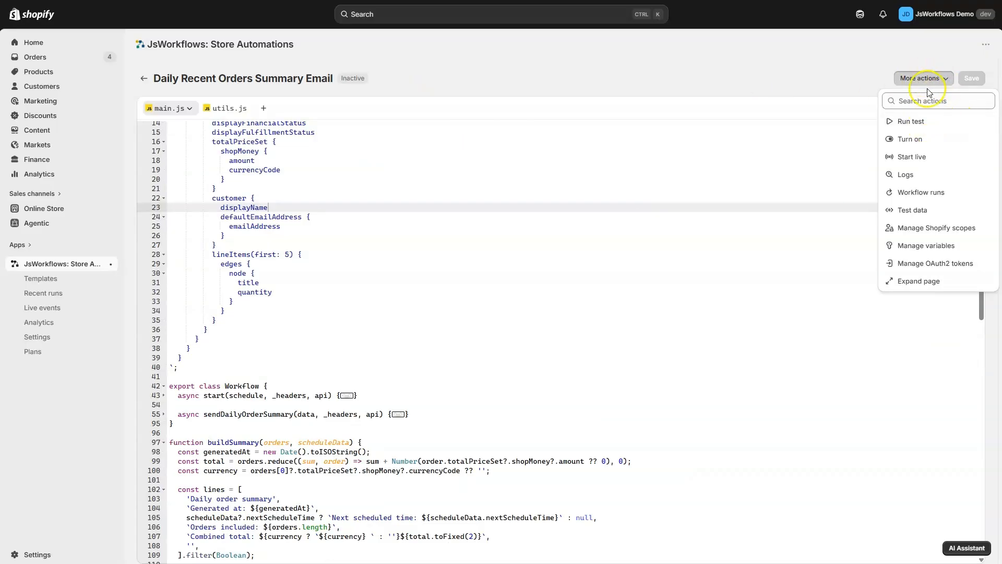
{"action": "left_click", "coordinate": [913, 124]}
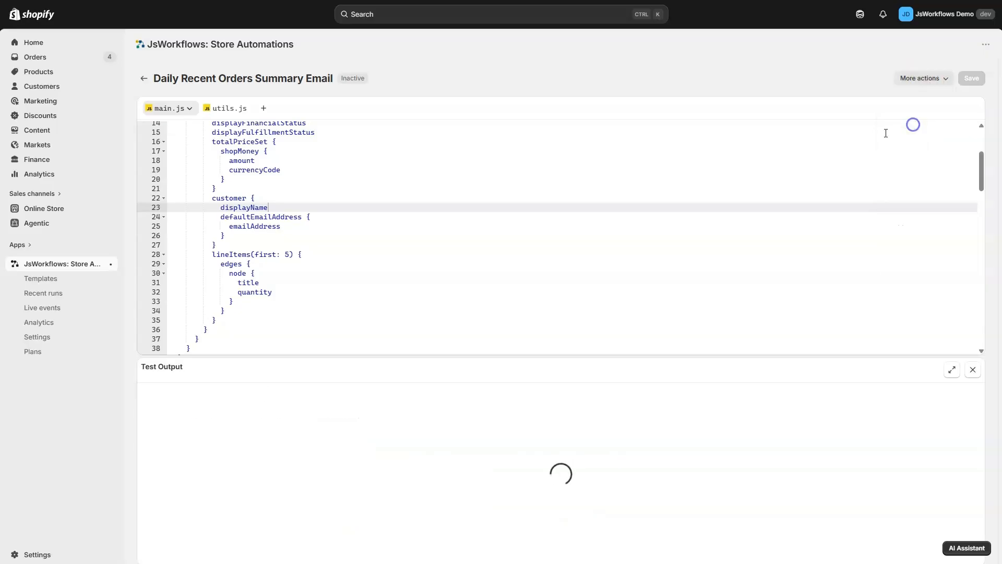
{"action": "scroll", "coordinate": [440, 268], "scroll_direction": "up", "scroll_amount": 3}
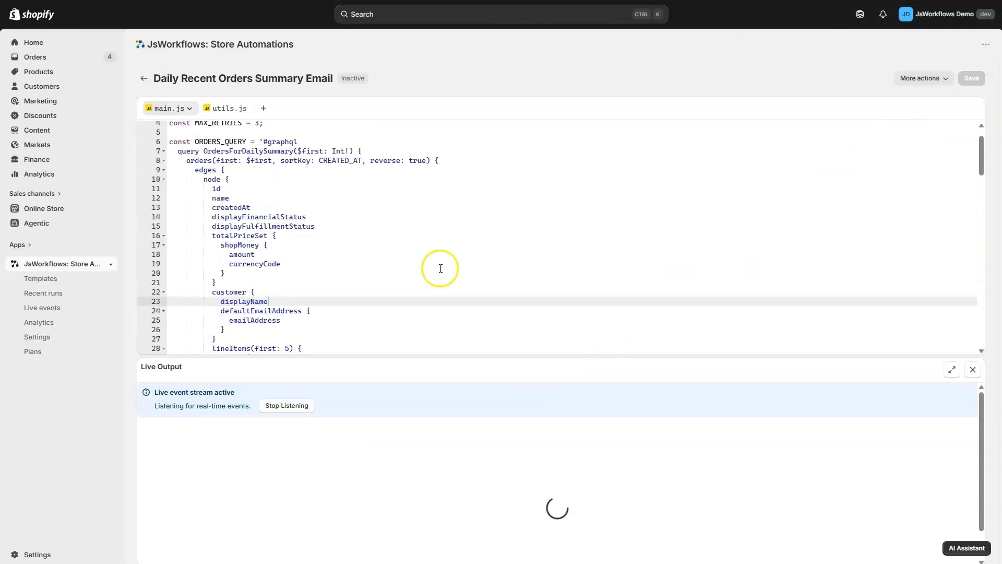
{"action": "scroll", "coordinate": [440, 269], "scroll_direction": "up", "scroll_amount": 1}
{"action": "scroll", "coordinate": [431, 263], "scroll_direction": "down", "scroll_amount": 6}
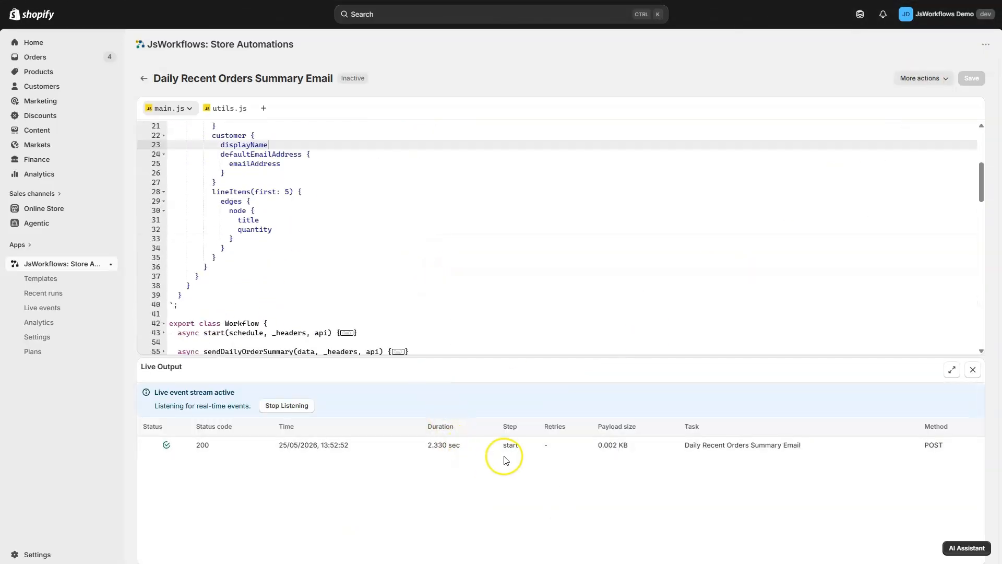
Locate sendDailyOrderSummary in the code, unfold the start function and examine the delay before the next scheduled step
{"action": "scroll", "coordinate": [327, 252], "scroll_direction": "down", "scroll_amount": 4}
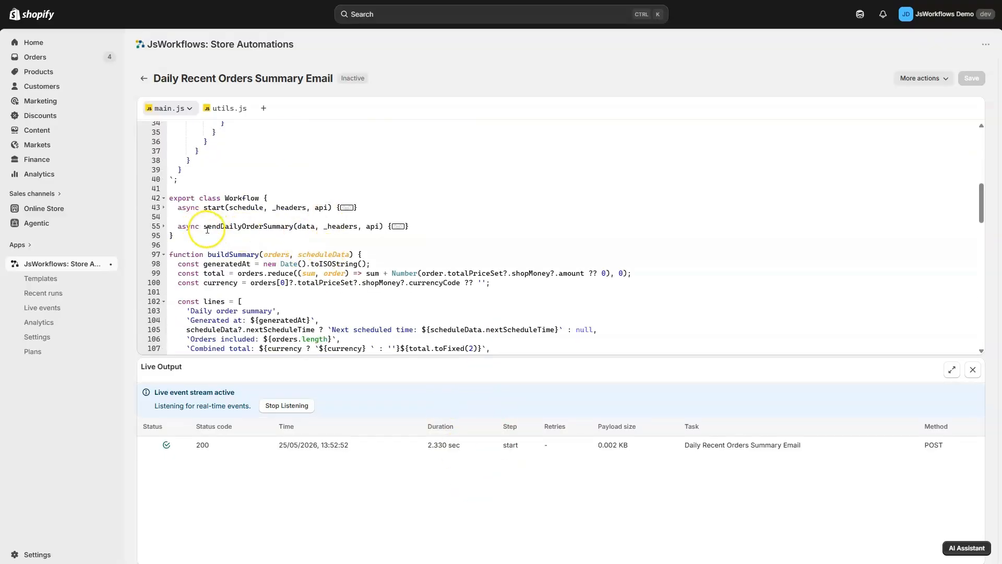
{"action": "left_click_drag", "start_coordinate": [204, 228], "coordinate": [281, 226]}
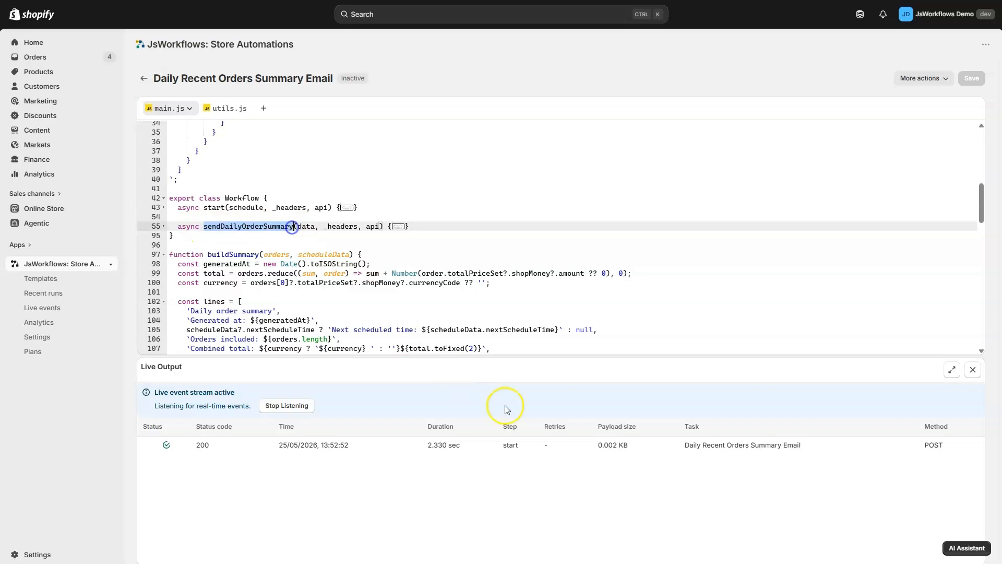
{"action": "left_click", "coordinate": [347, 208]}
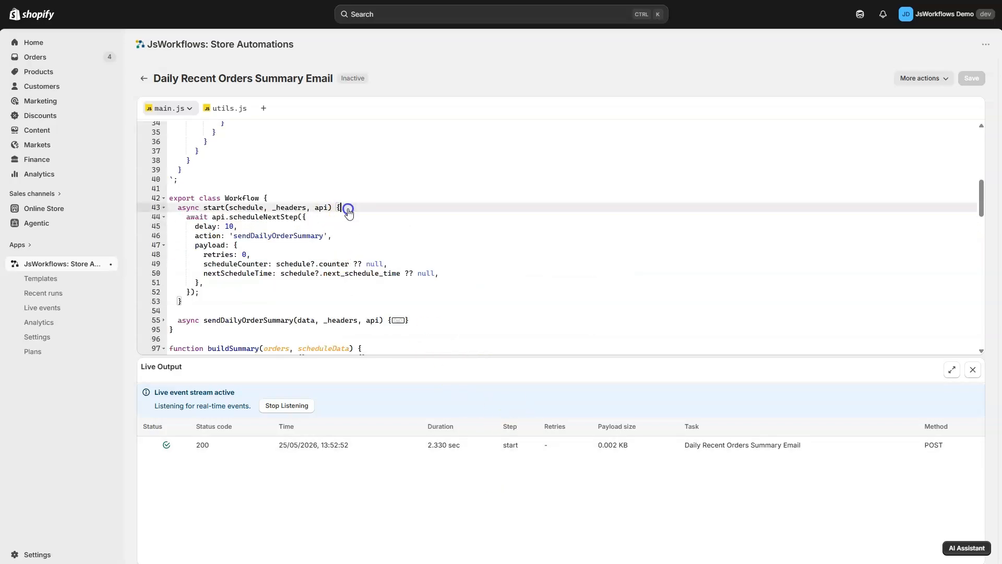
{"action": "left_click", "coordinate": [226, 226]}
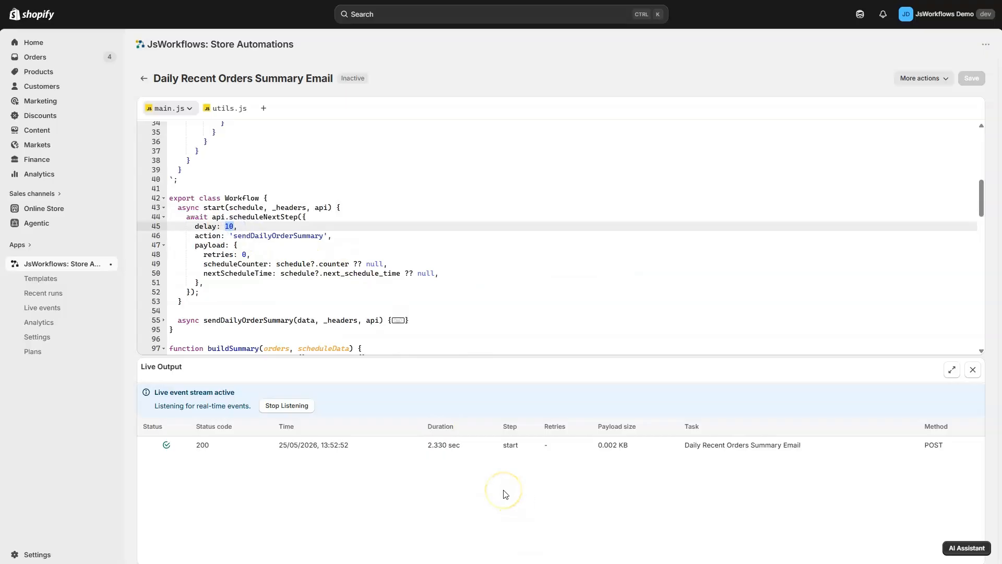
{"action": "left_click", "coordinate": [486, 264]}
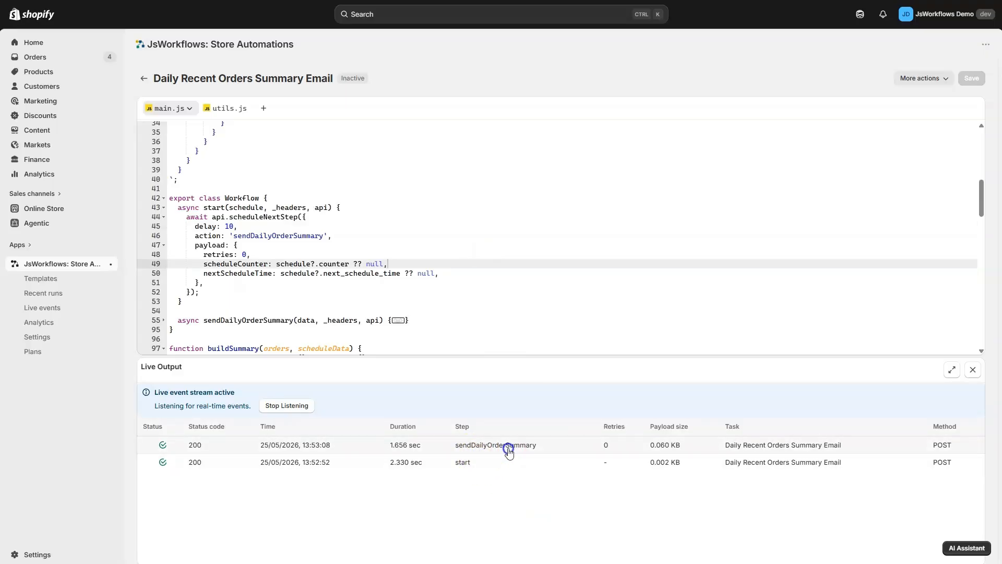
Inspect the log of the sendDailyOrderSummary run in the live output and close it
{"action": "left_click", "coordinate": [509, 449]}
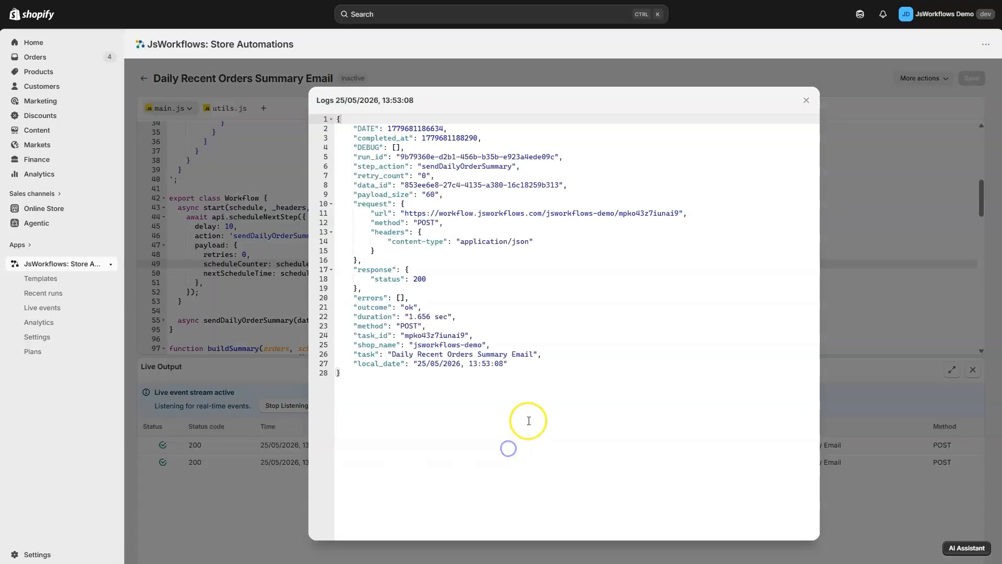
{"action": "left_click", "coordinate": [808, 100]}
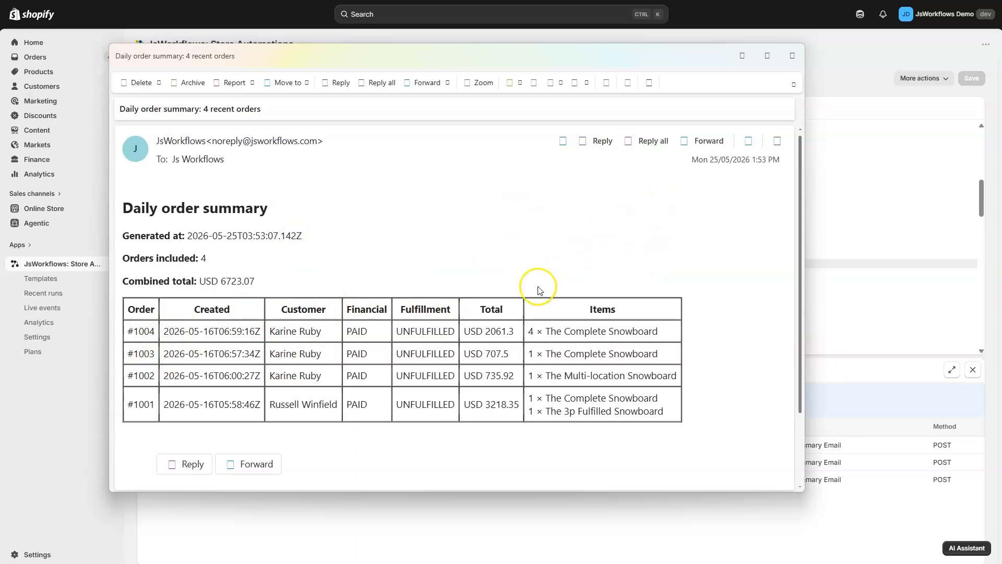
Review the daily order summary email, close it and check the store's Orders list against it
{"action": "left_click_drag", "start_coordinate": [586, 51], "coordinate": [592, 82]}
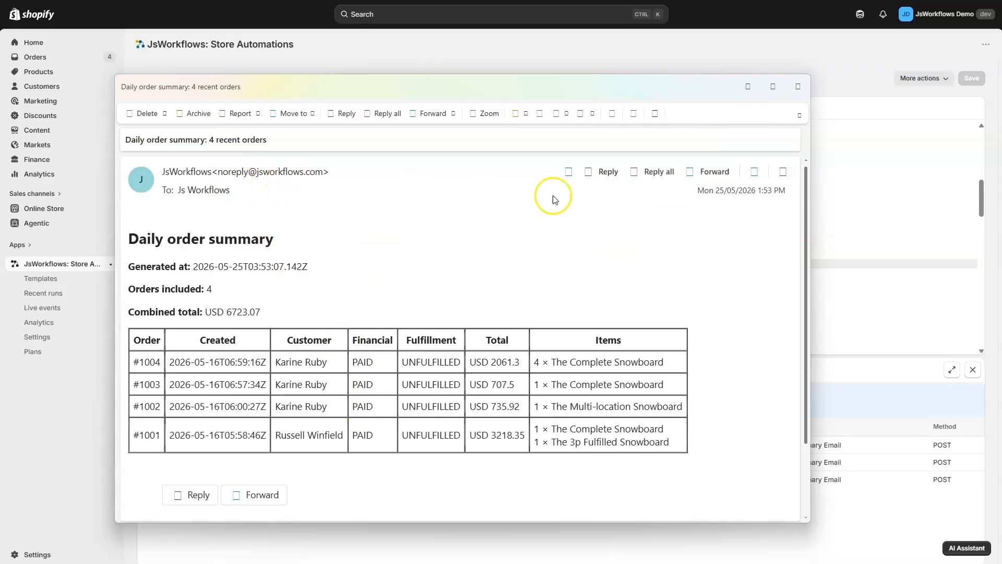
{"action": "left_click", "coordinate": [797, 88]}
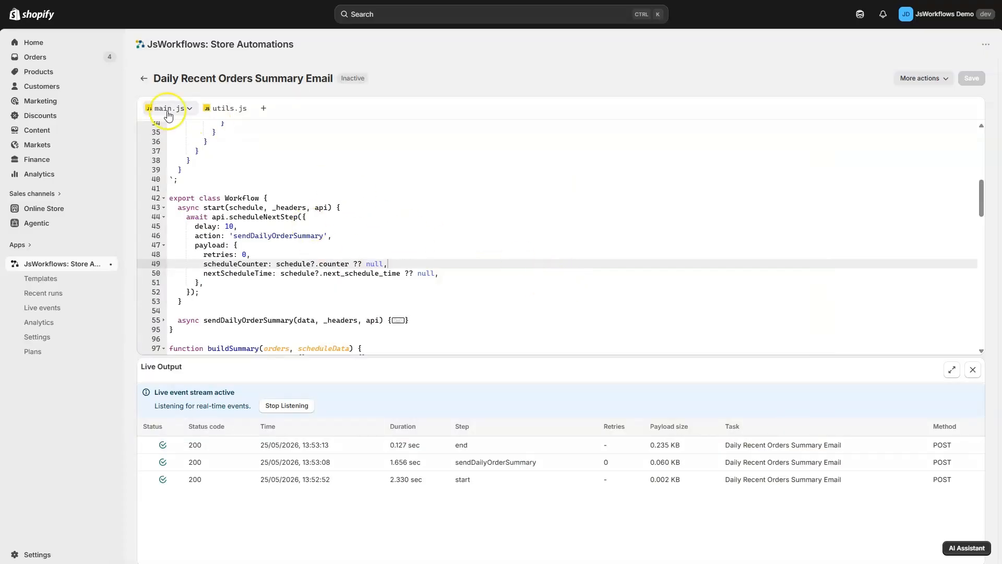
{"action": "left_click", "coordinate": [69, 62]}
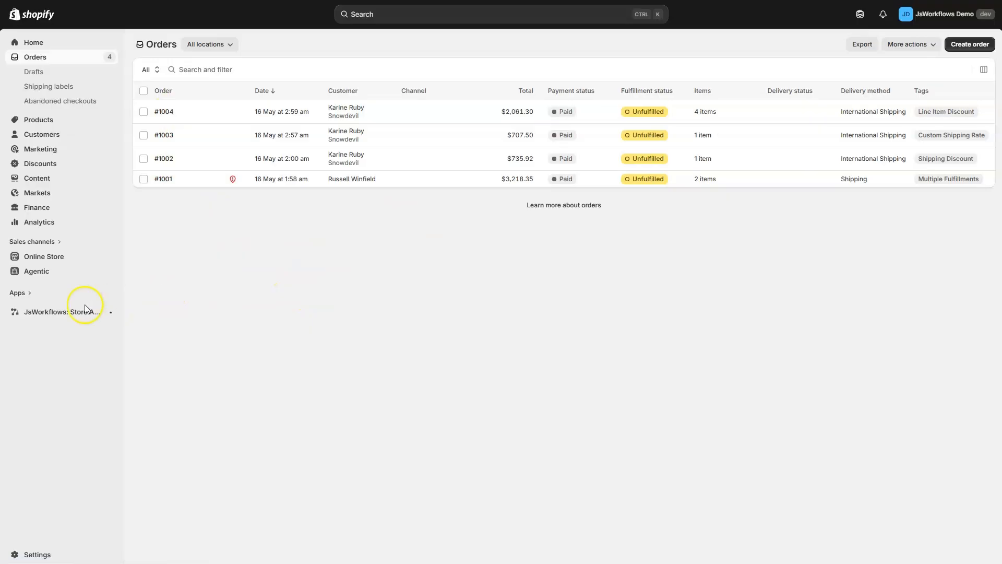
Turn on the Daily Recent Orders Summary Email workflow in JsWorkflows and review its schedule settings
{"action": "left_click", "coordinate": [58, 312]}
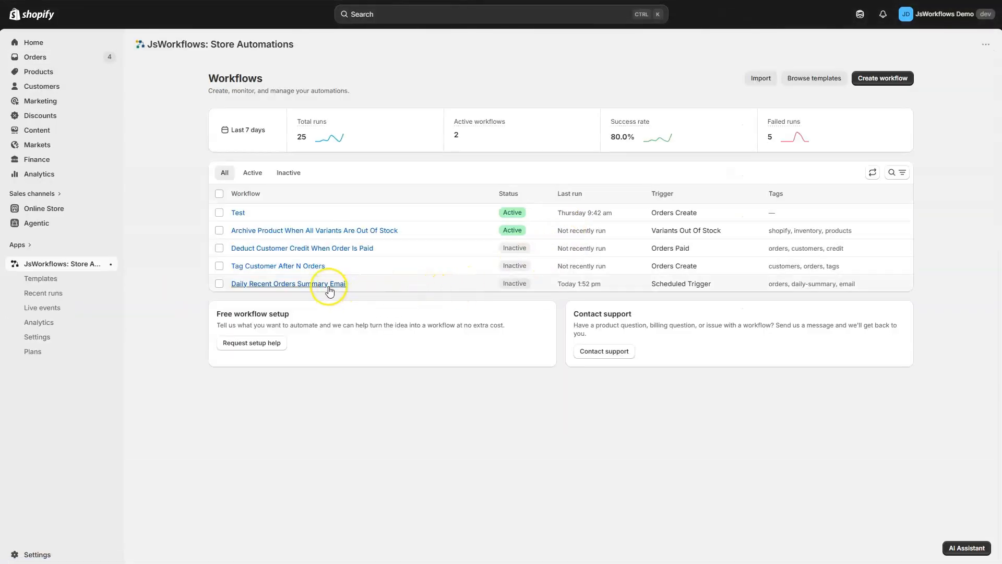
{"action": "left_click", "coordinate": [330, 284]}
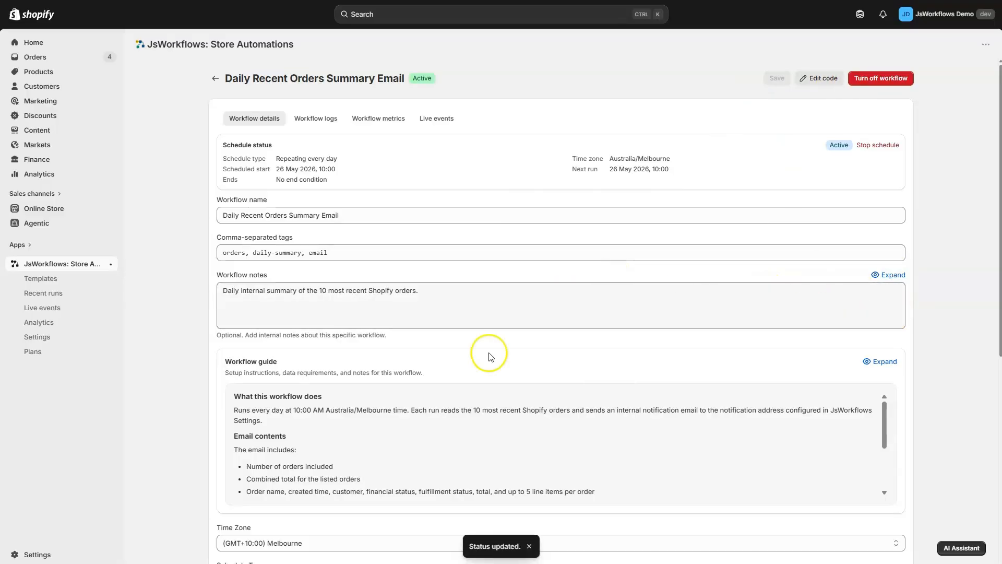
{"action": "scroll", "coordinate": [454, 390], "scroll_direction": "down", "scroll_amount": 5}
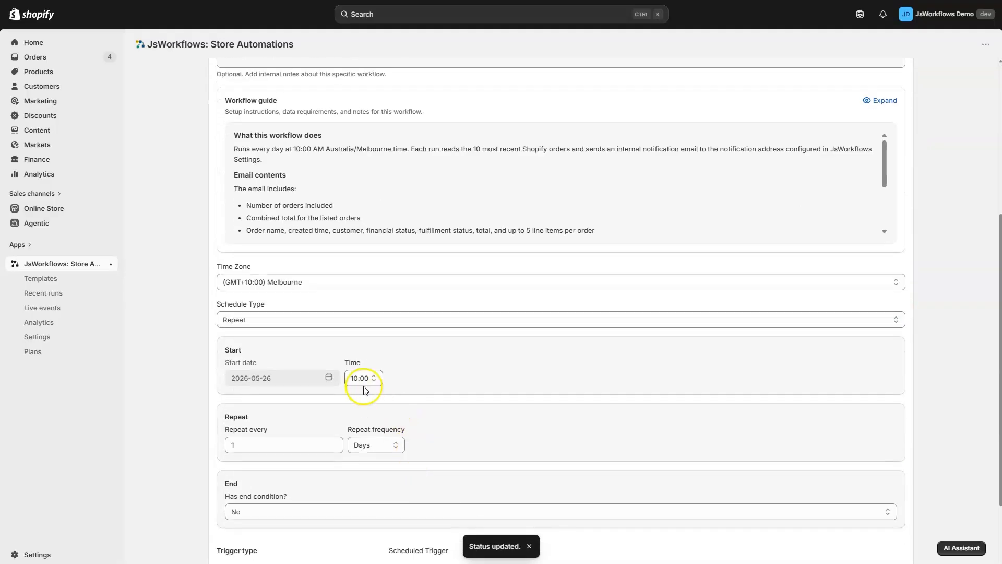
{"action": "scroll", "coordinate": [465, 392], "scroll_direction": "up", "scroll_amount": 2}
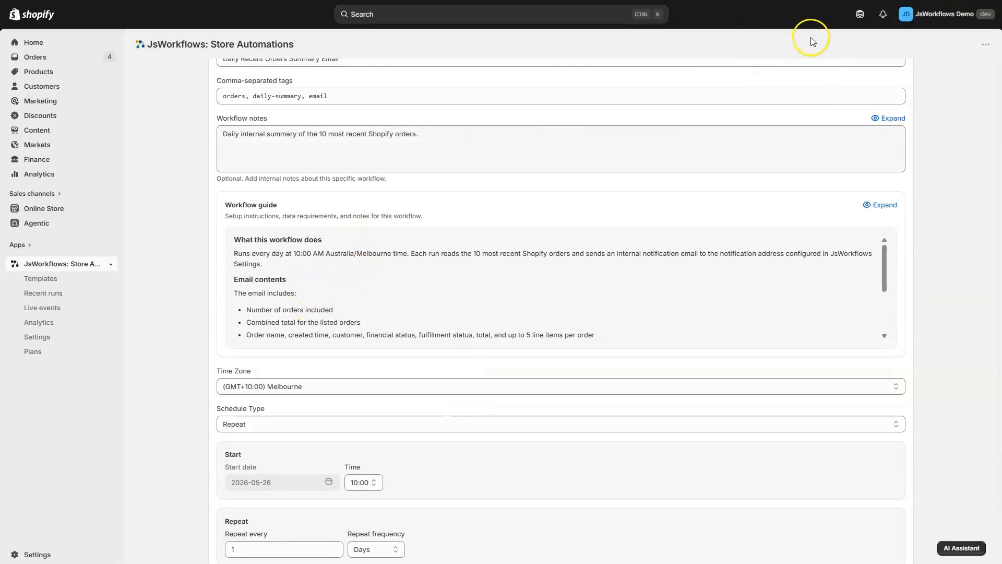
Switch to the ChatGPT conversation and review its tool calls and deployment summary for the workflow
{"action": "key", "text": "ctrl+Tab"}
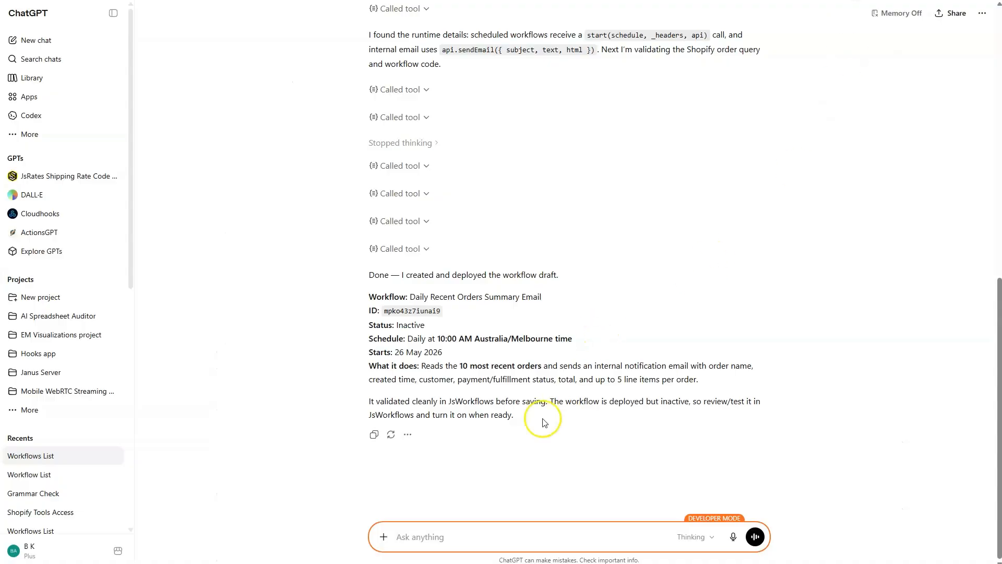
{"action": "scroll", "coordinate": [488, 321], "scroll_direction": "up", "scroll_amount": 3}
{"action": "scroll", "coordinate": [522, 316], "scroll_direction": "down", "scroll_amount": 2}
{"action": "scroll", "coordinate": [519, 308], "scroll_direction": "up", "scroll_amount": 2}
{"action": "scroll", "coordinate": [509, 301], "scroll_direction": "down", "scroll_amount": 1}
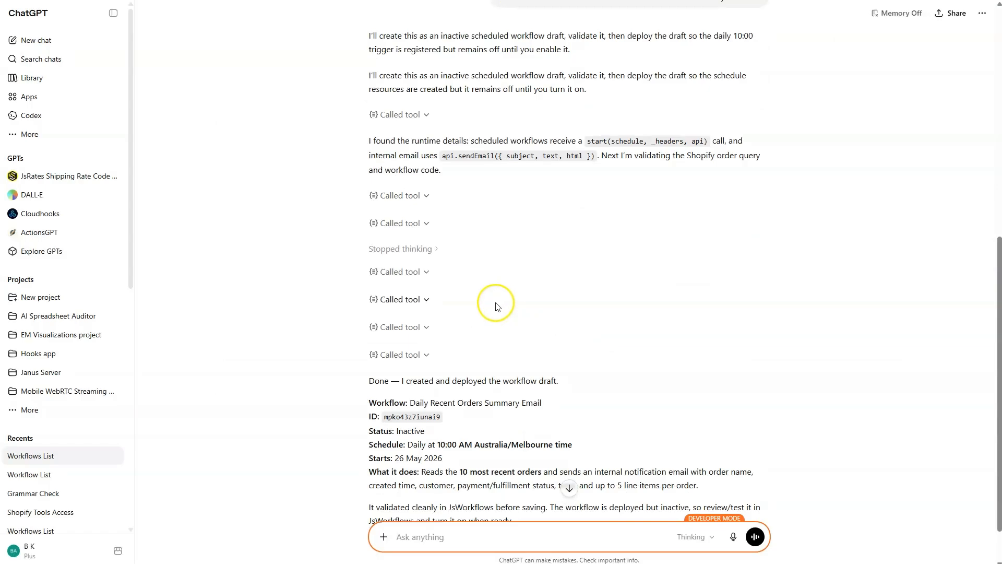